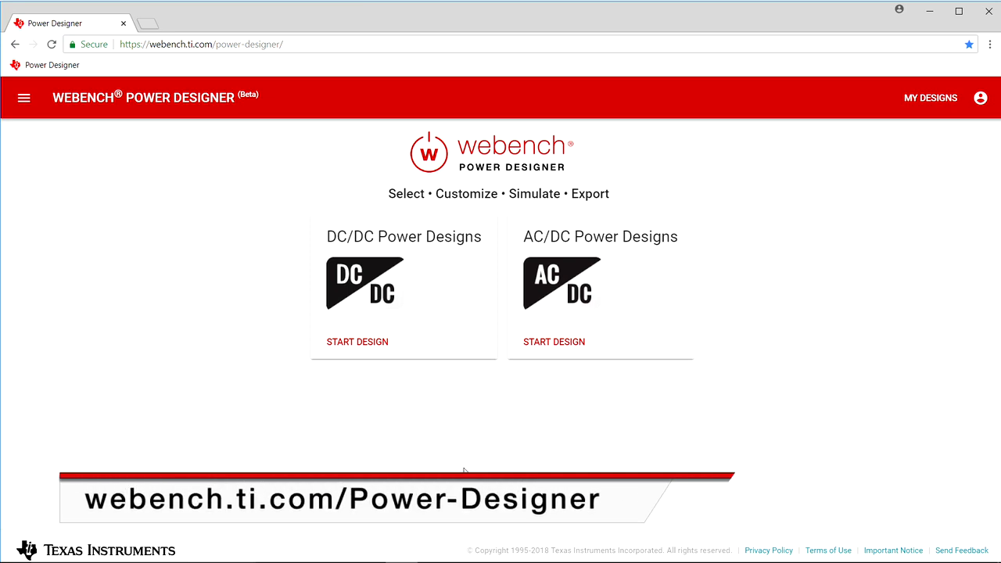
Step: Start a new DC/DC power design with an input voltage range of 4.5 V to 49 V
click(373, 347)
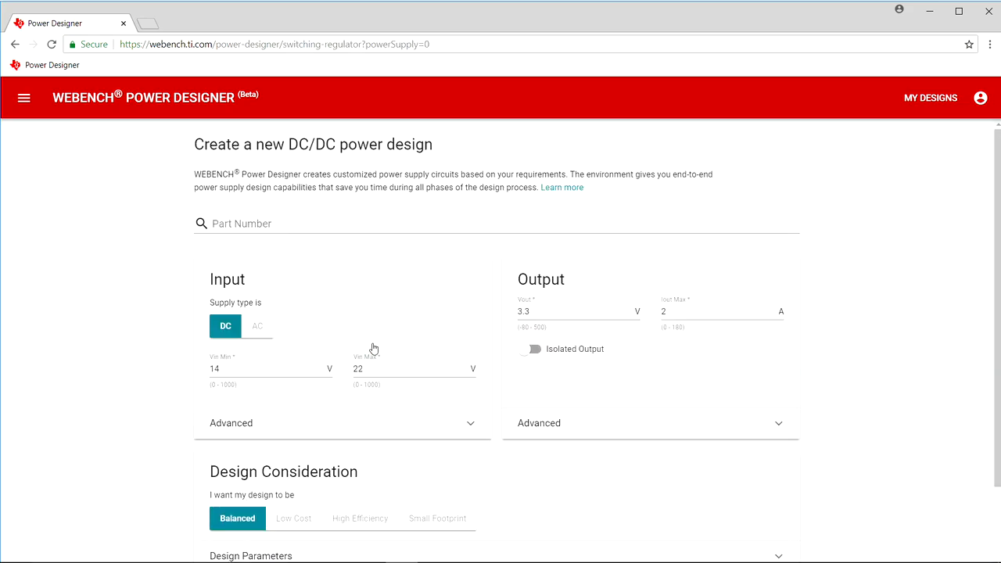
drag(226, 369, 174, 365)
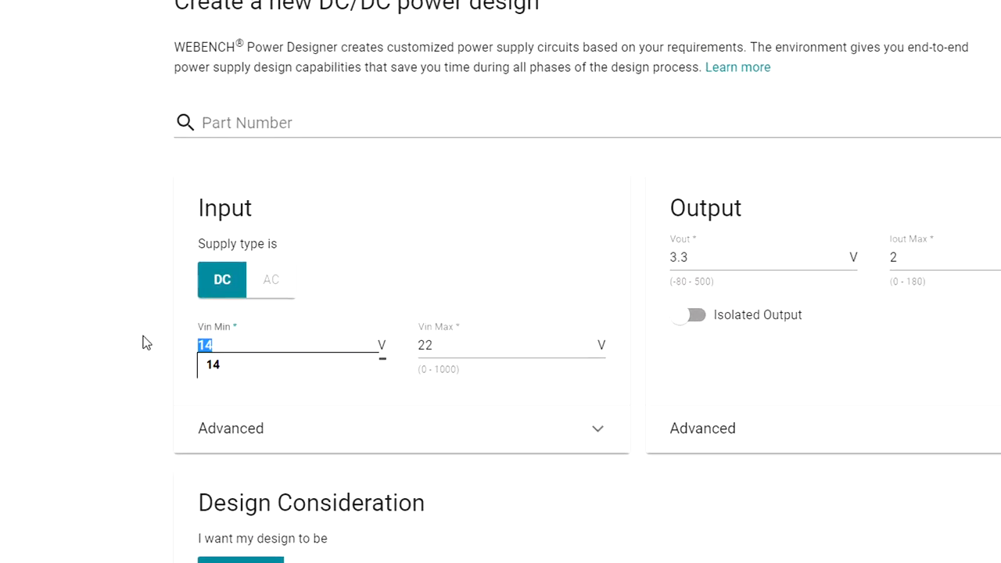
text(4.5)
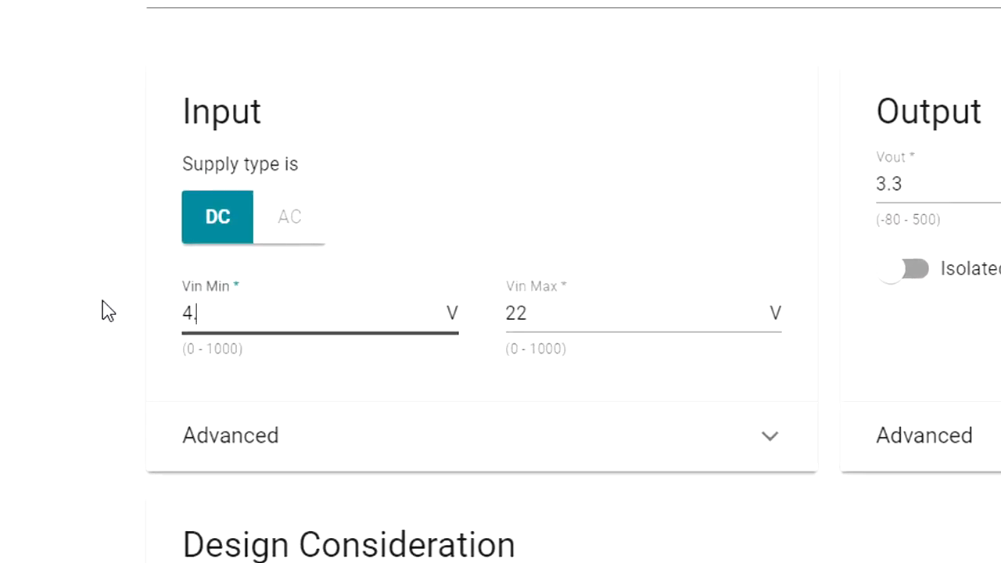
key(Tab)
text(49)
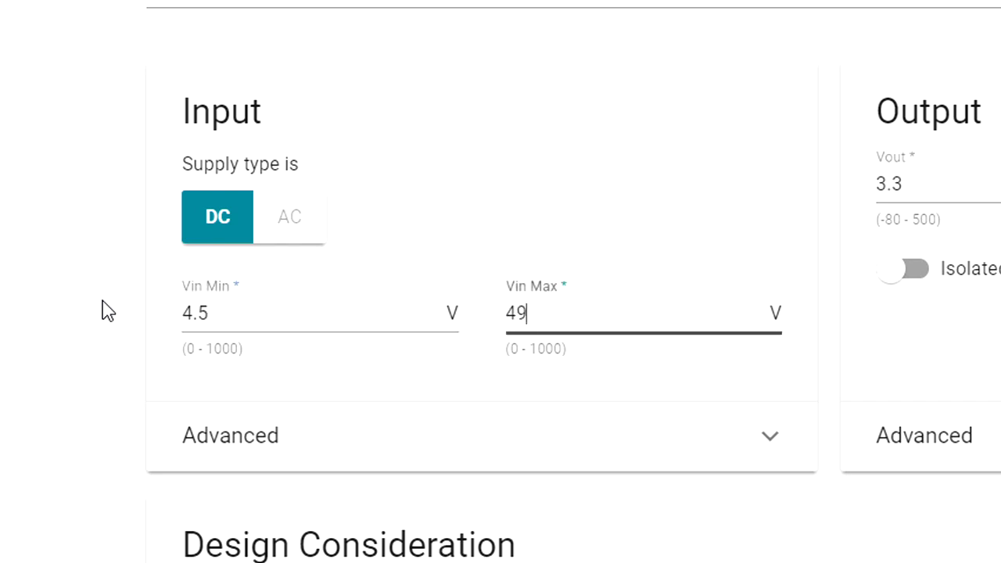
Step: Keep the output voltage at 3.3 V and set the maximum output current to 3.5 A
key(Tab)
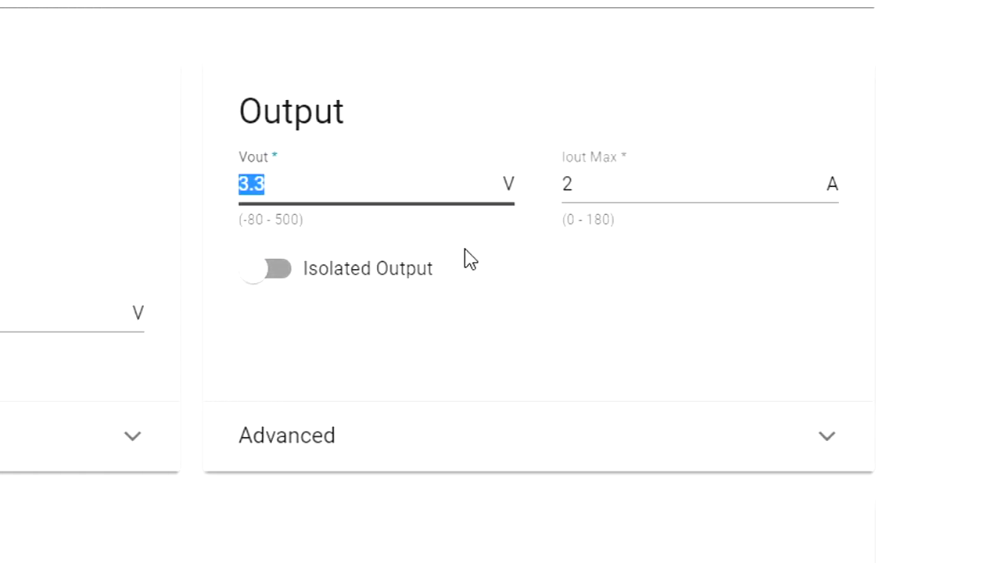
key(Tab)
text(3.5)
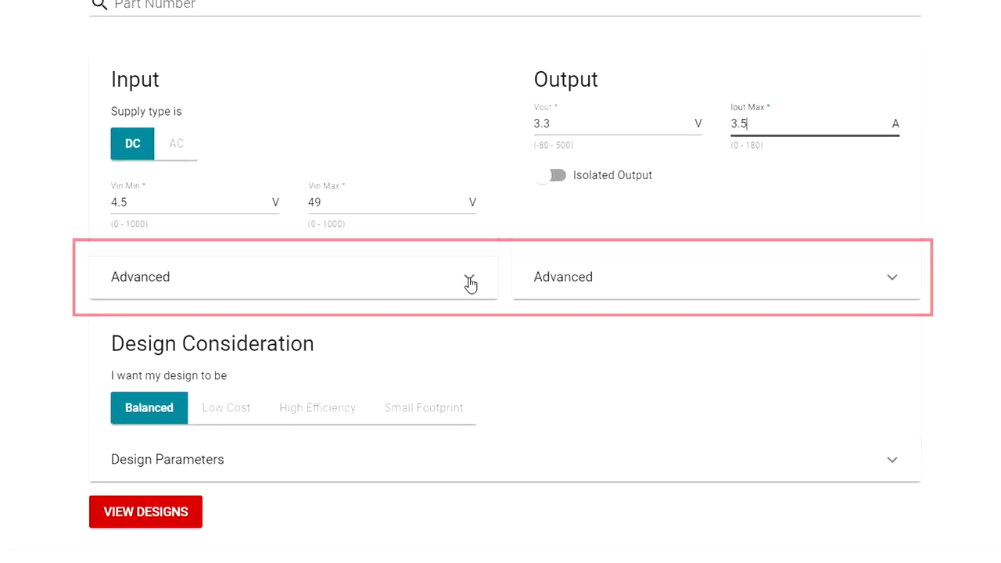
Step: Review the advanced input options and the advanced output options, collapsing each section again
click(469, 282)
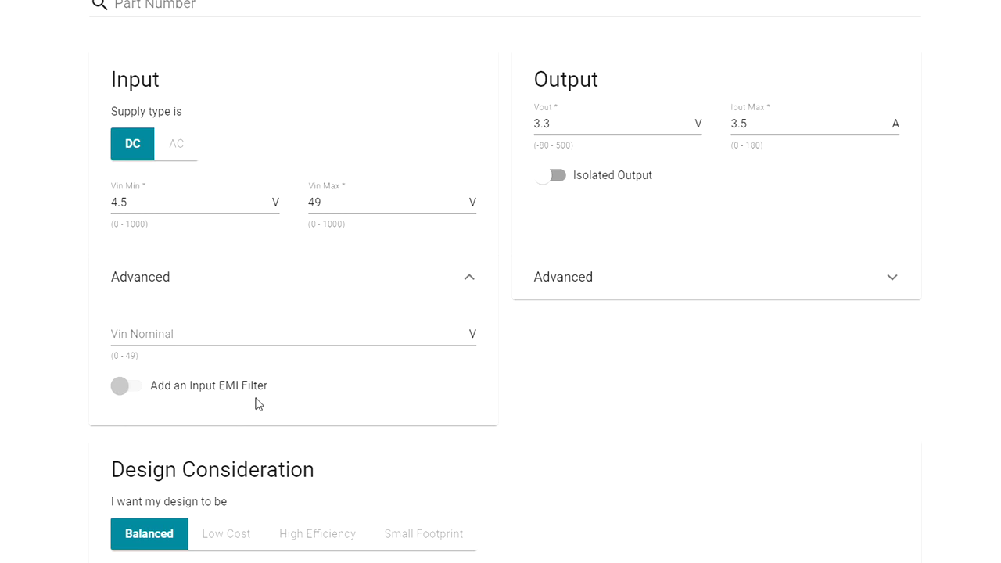
click(469, 281)
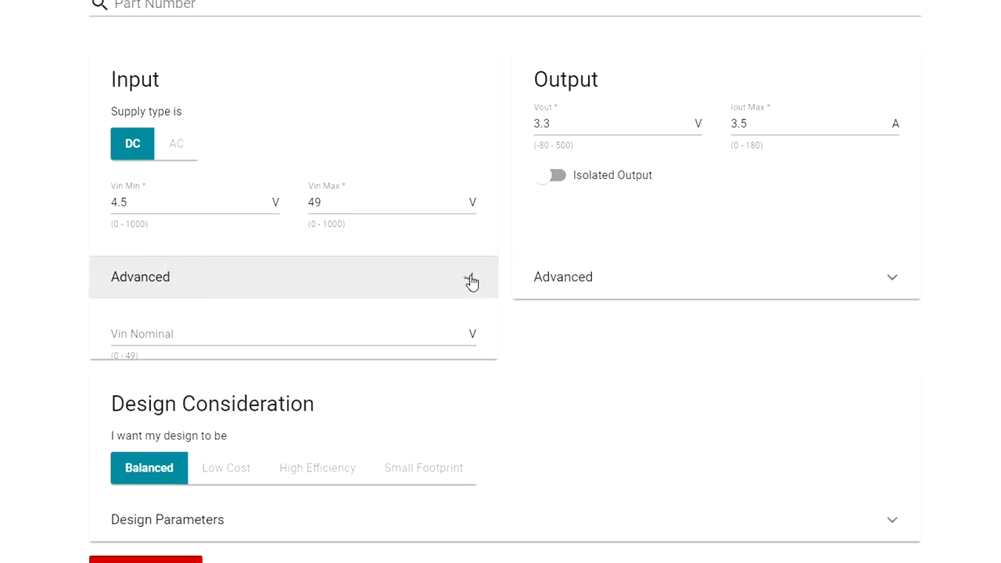
click(892, 278)
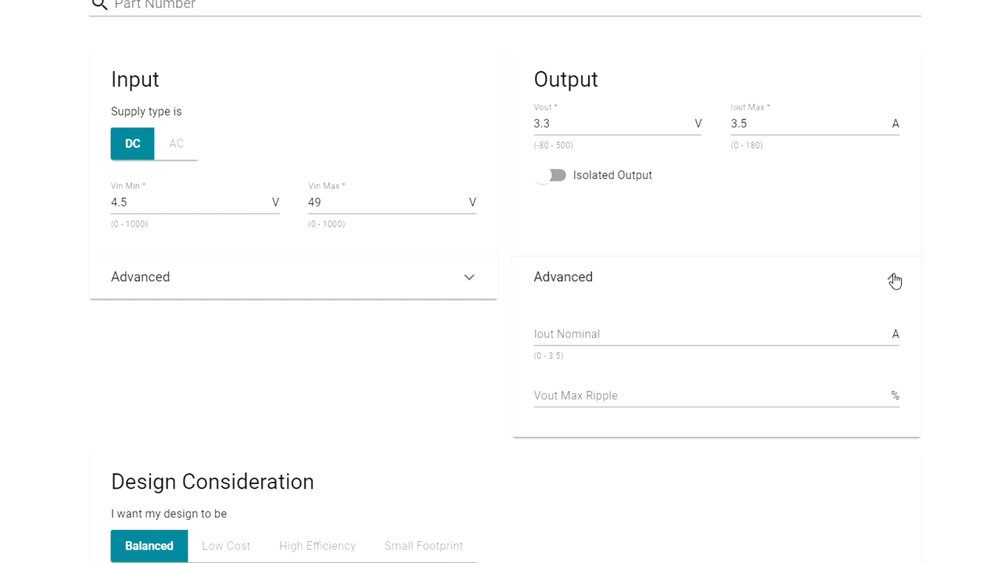
click(894, 280)
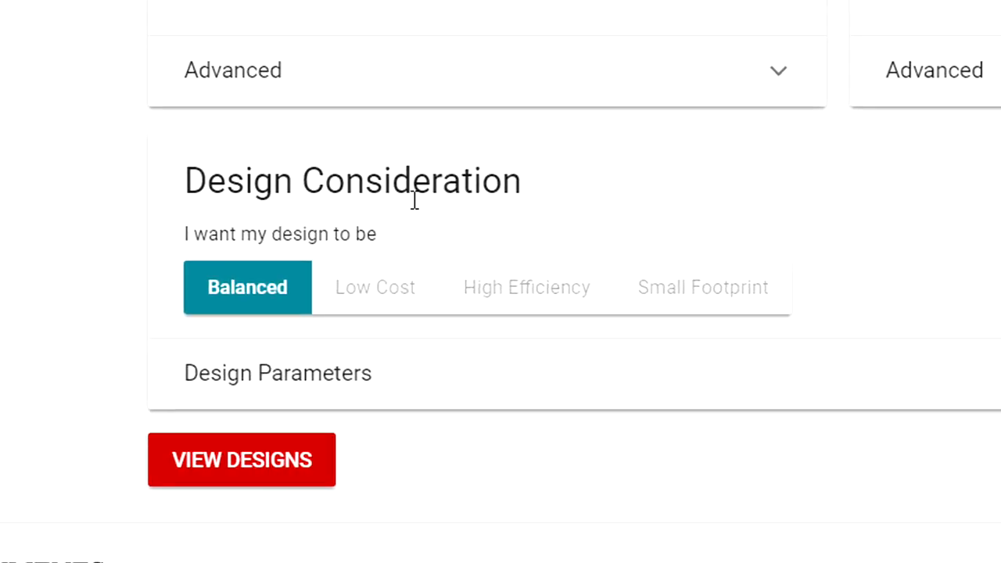
Step: Try the Low Cost, High Efficiency and Small Footprint design considerations and return to Balanced
click(409, 303)
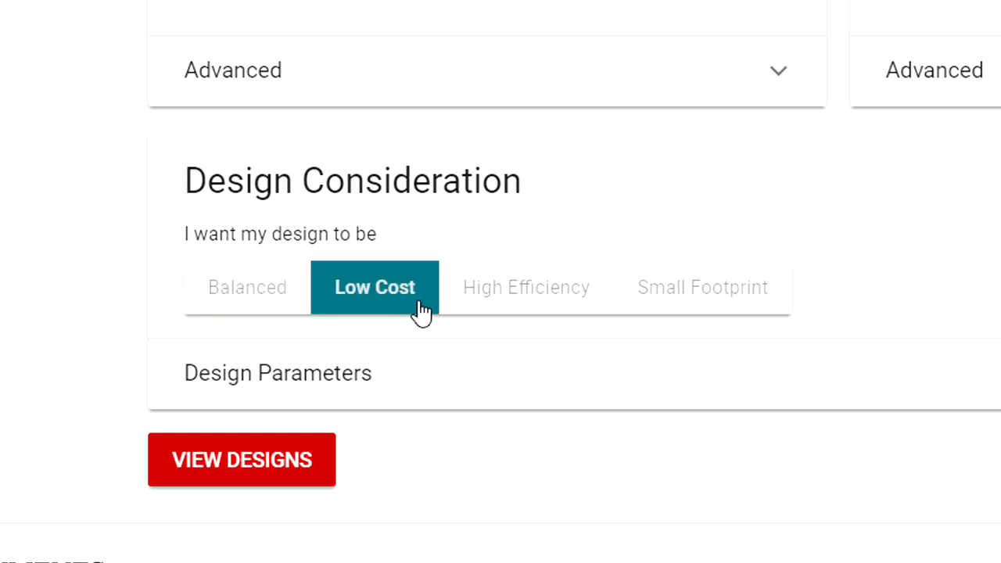
click(585, 311)
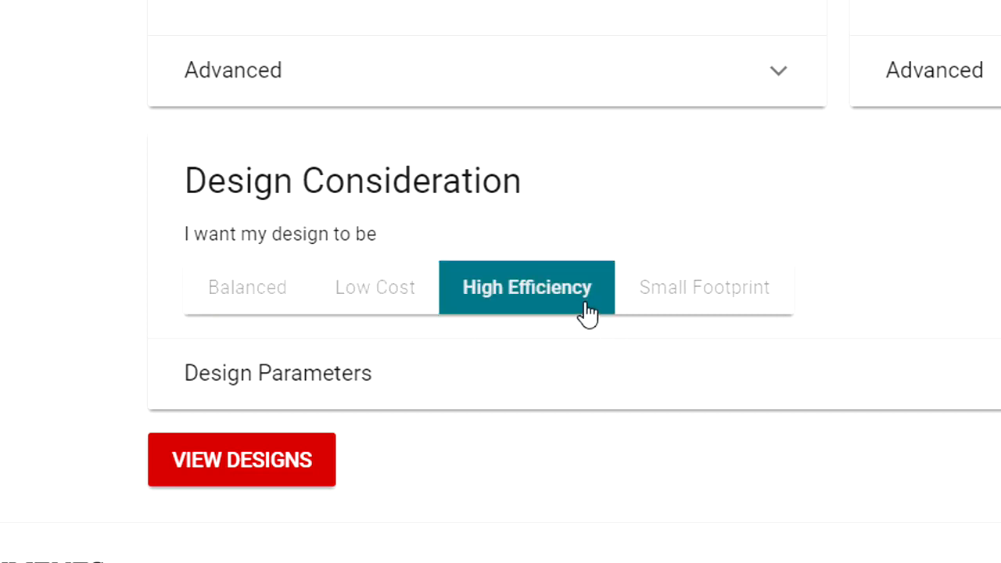
click(774, 317)
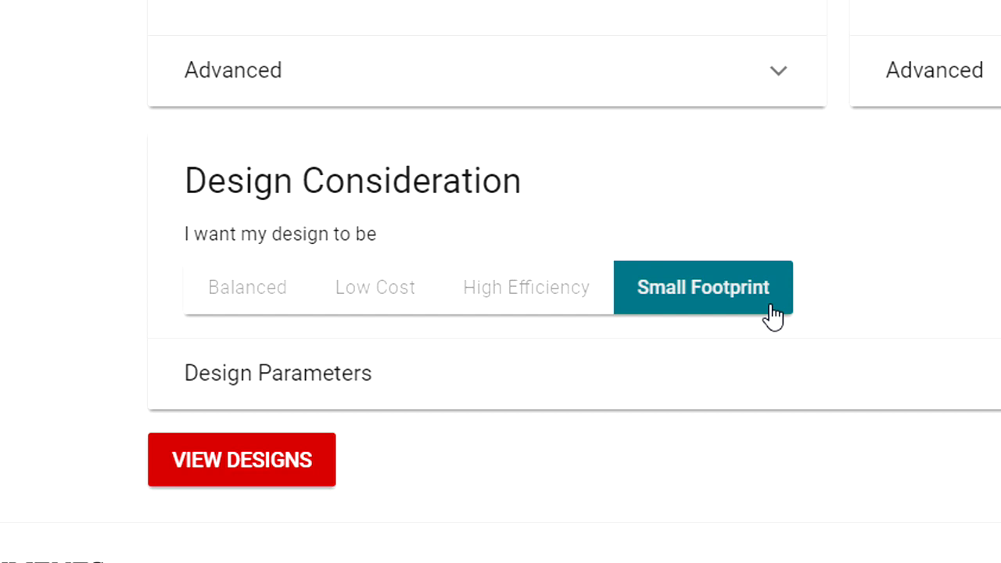
click(279, 316)
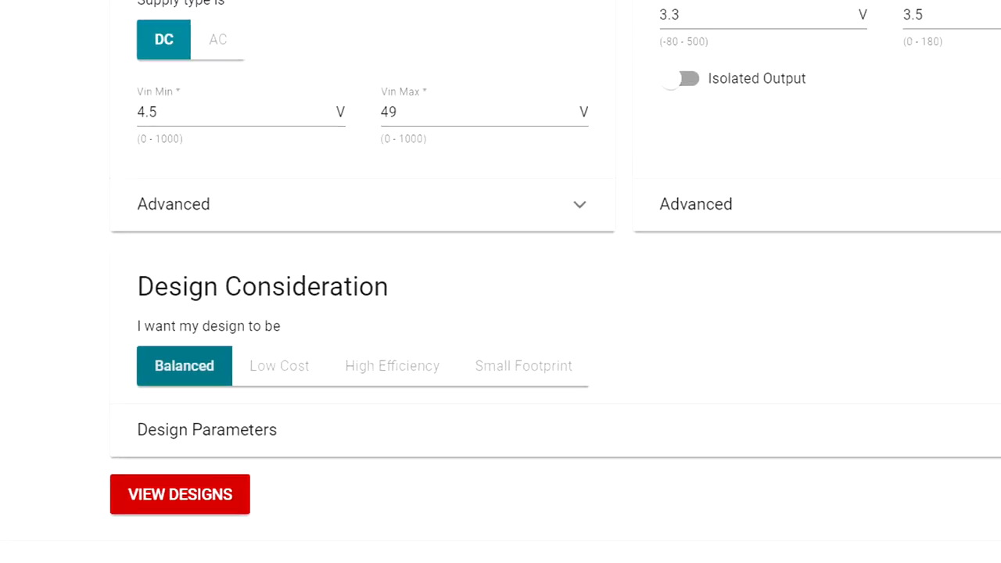
Step: Expand the design parameters and set the maximum ambient temperature to 50 °C
click(944, 467)
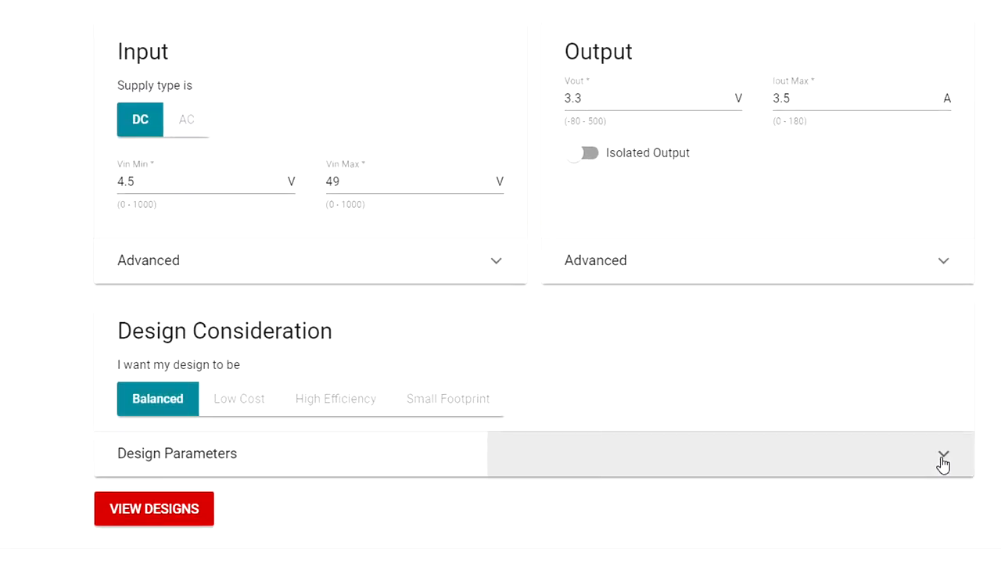
scroll(942, 464, down, 3)
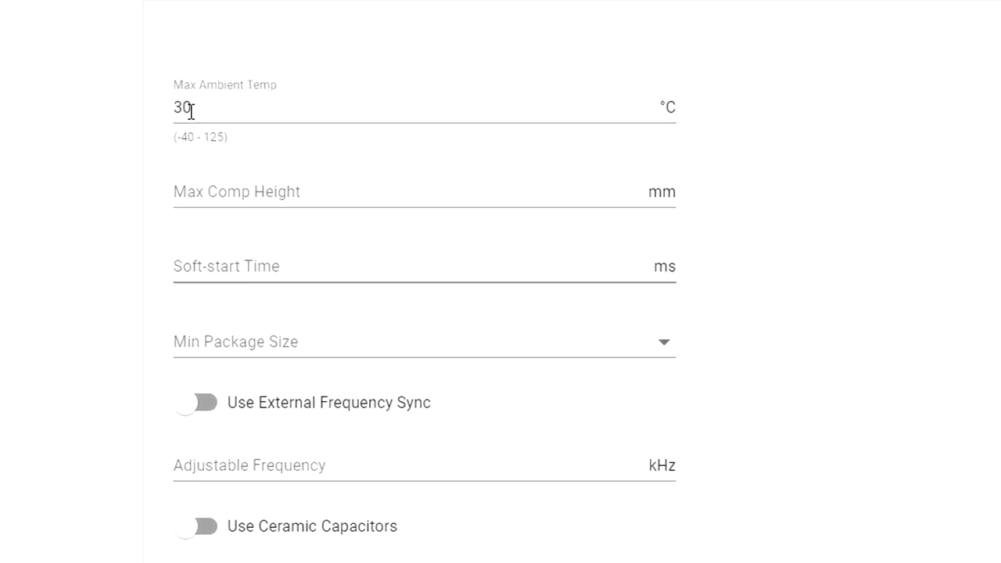
double_click(179, 108)
text(50)
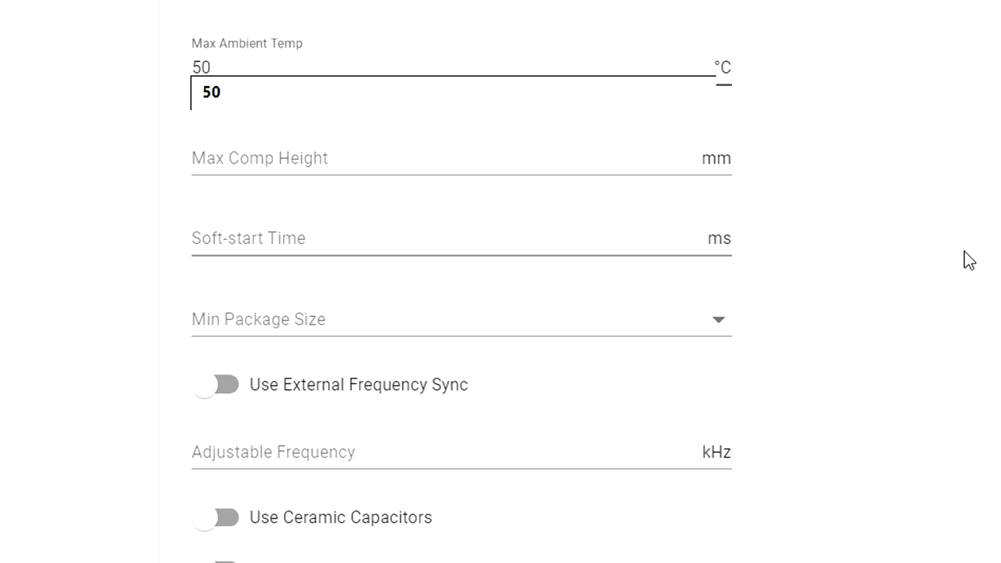
scroll(970, 250, down, 2)
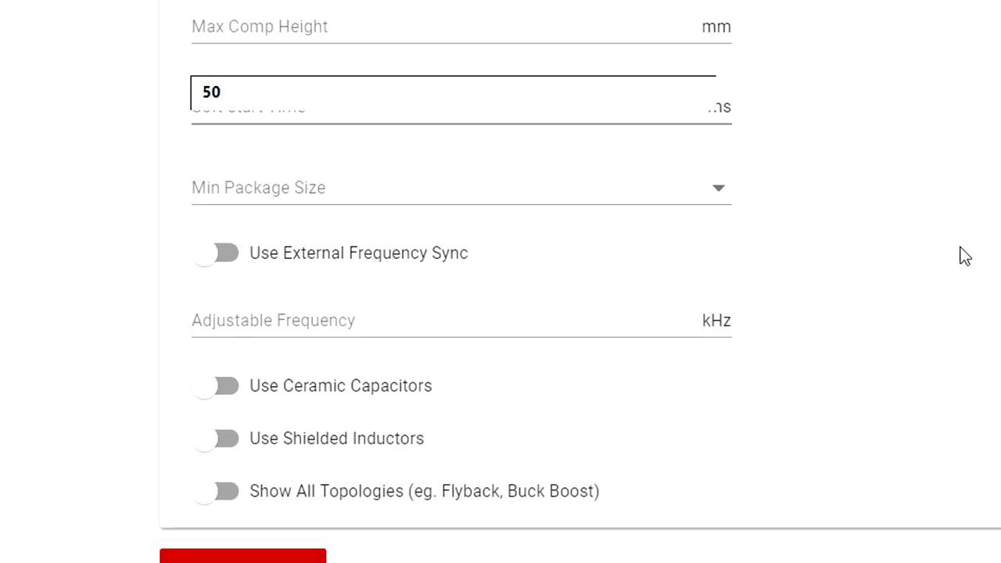
Step: Set the minimum package size to 0402 and generate the designs matching the requirements
click(719, 201)
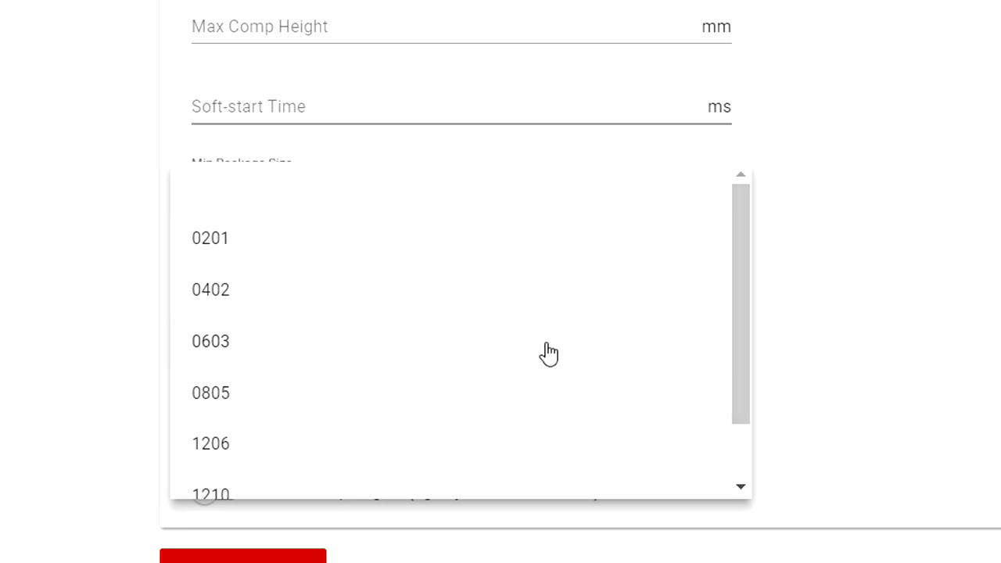
click(589, 300)
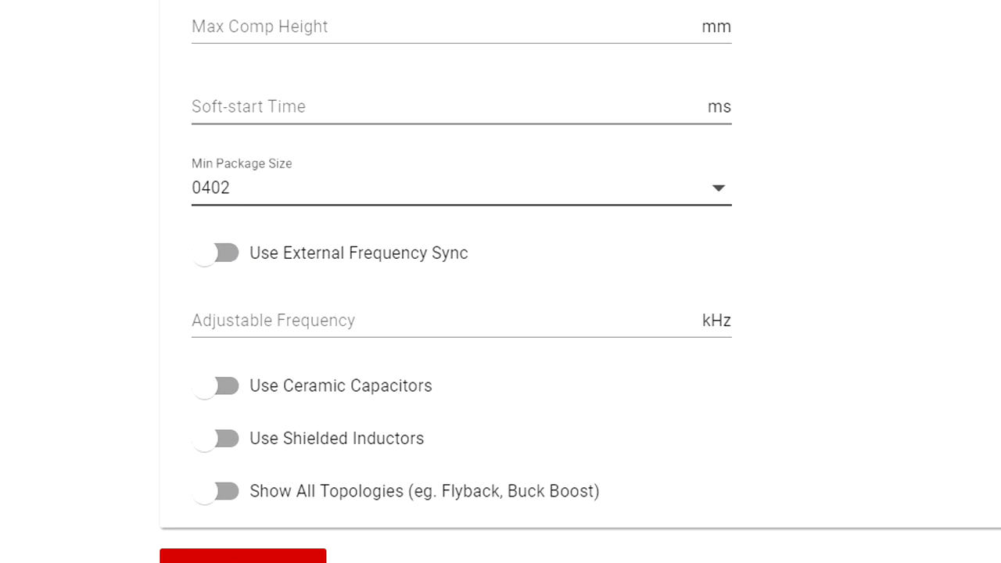
scroll(500, 313, down, 2)
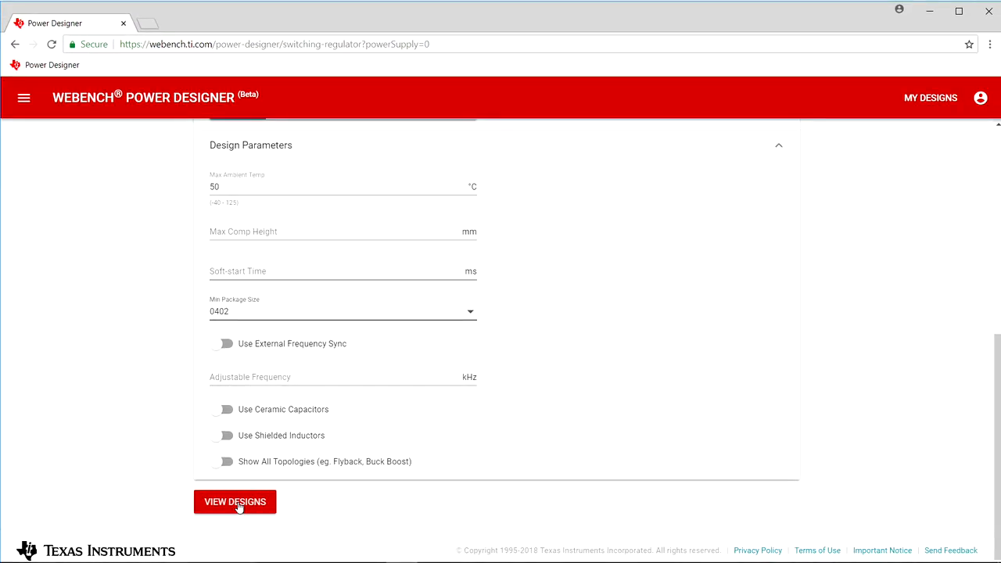
click(236, 503)
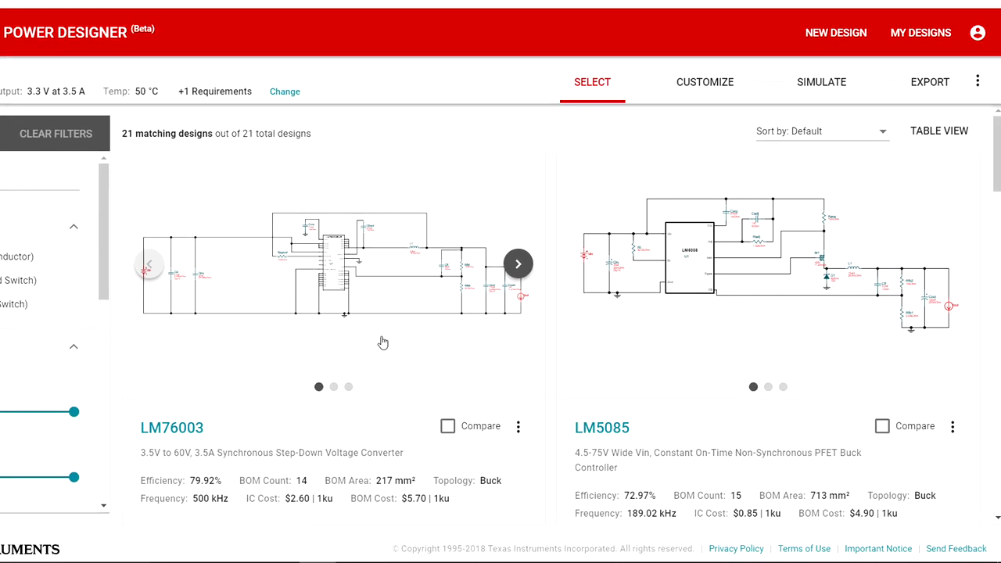
Step: Examine the matching designs as a table and return to the card view
click(939, 131)
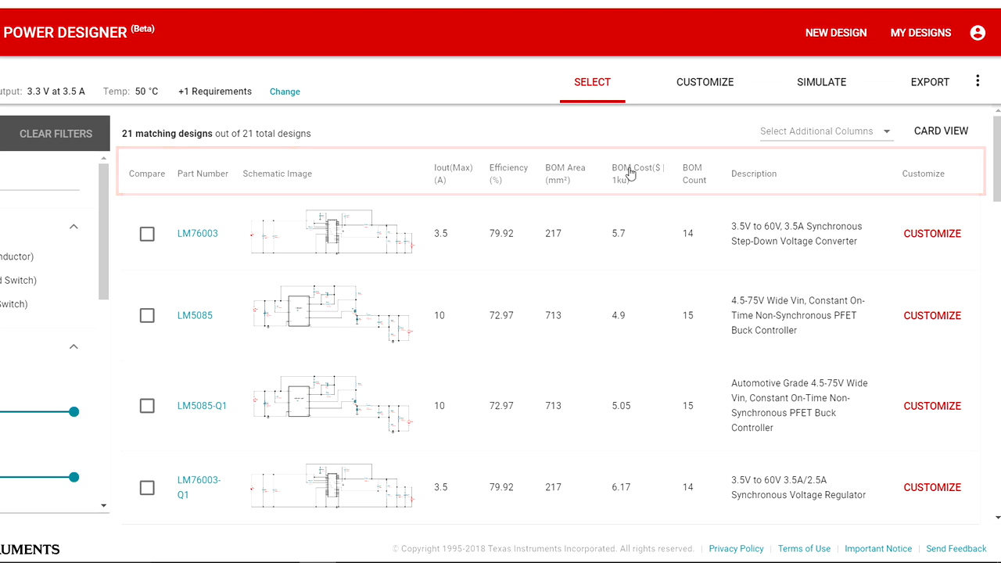
click(951, 136)
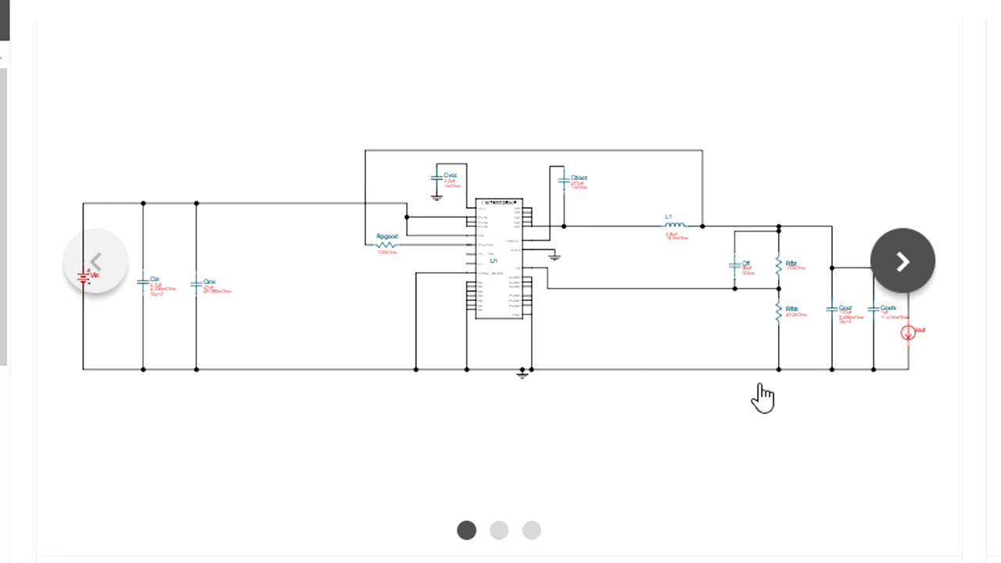
Step: Examine the LM76003 design's component footprint image, efficiency chart and key specifications
click(903, 262)
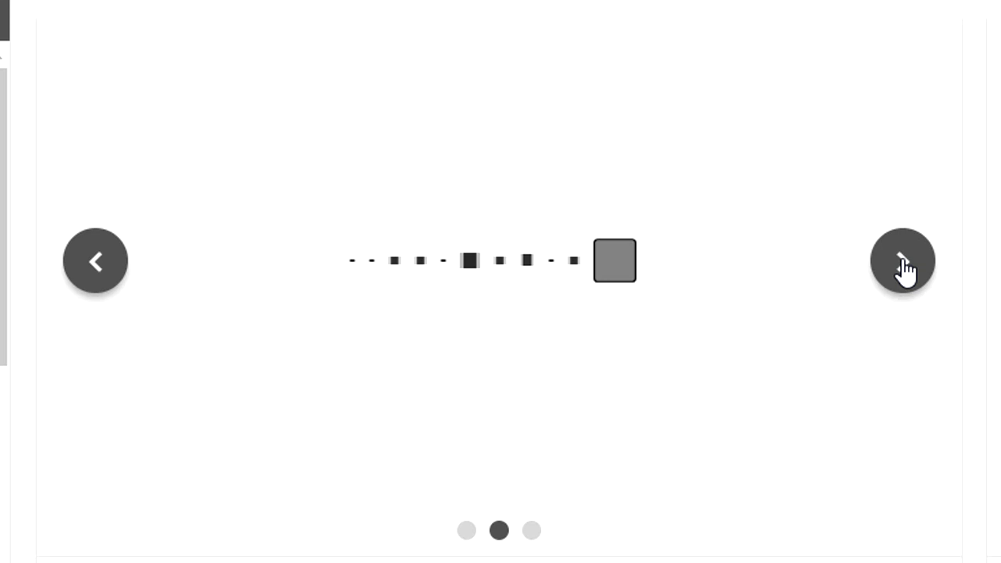
click(904, 272)
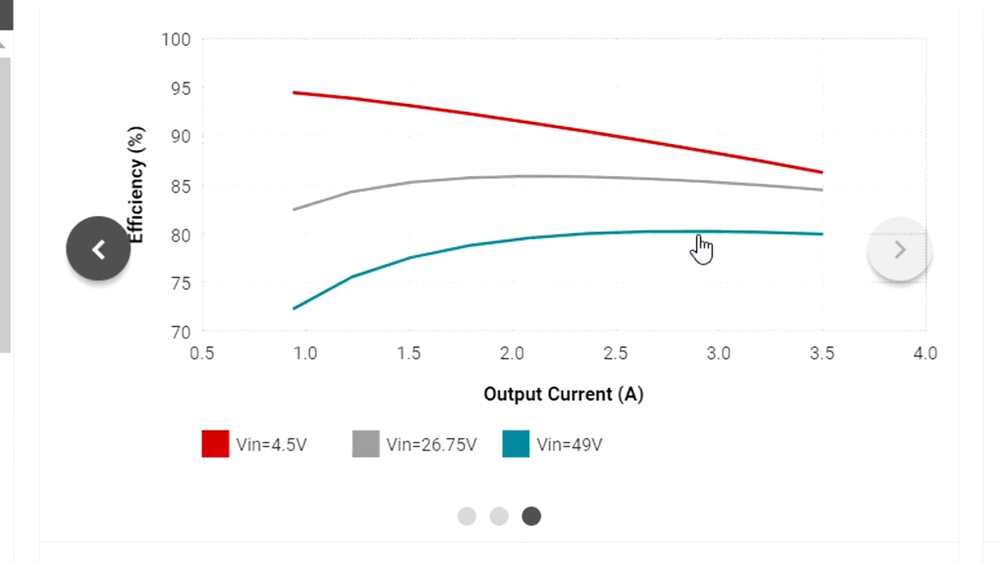
scroll(700, 248, down, 2)
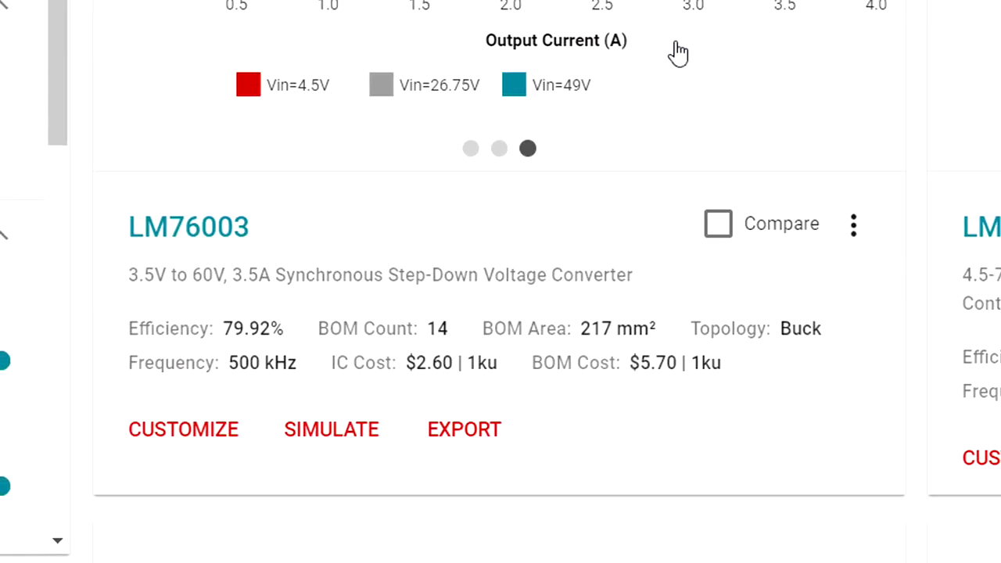
scroll(677, 51, up, 2)
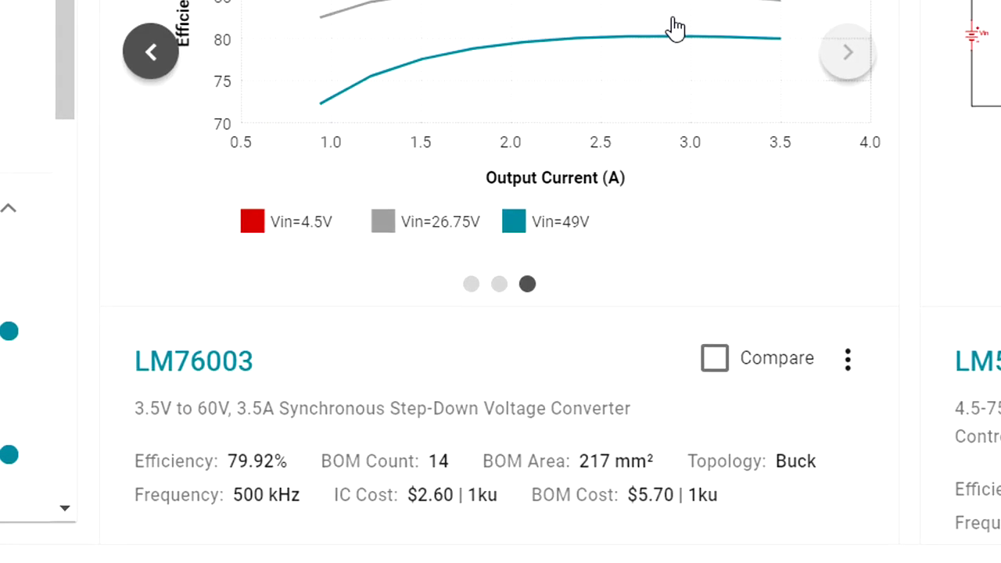
scroll(630, 183, down, 3)
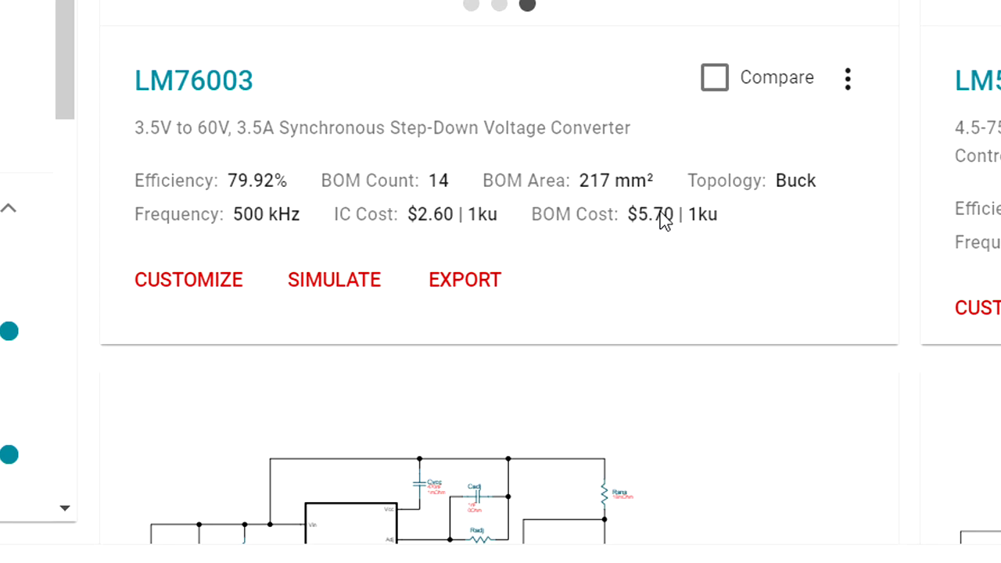
Step: Select the LM76003, LM5085 and LM5141 designs for comparison and open the comparison
click(713, 80)
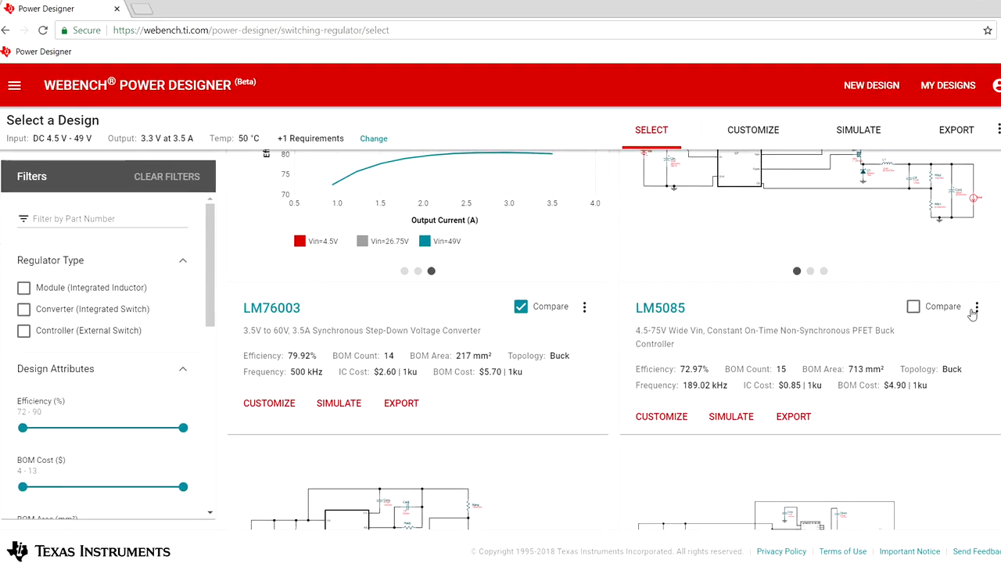
click(912, 306)
scroll(737, 342, down, 2)
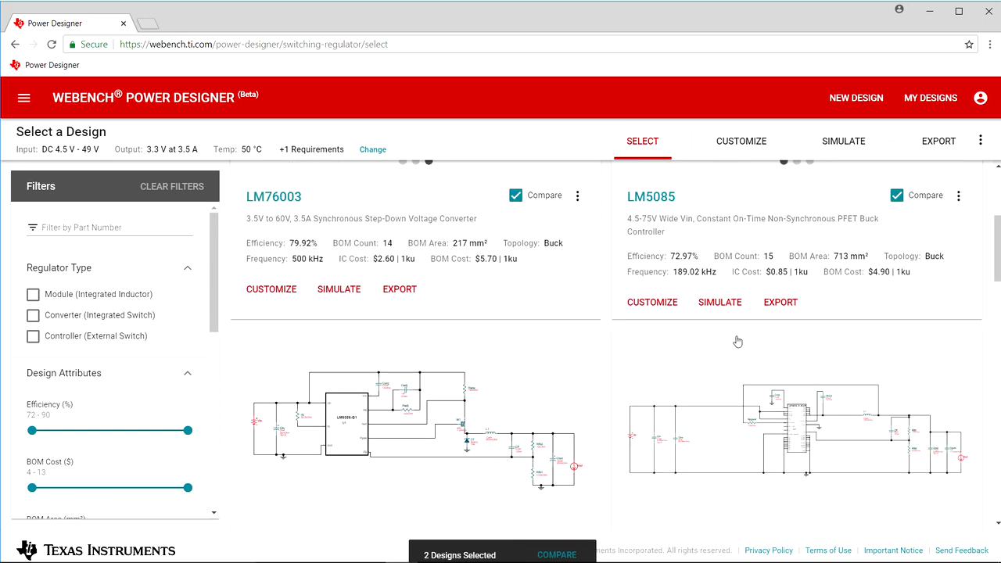
scroll(737, 341, down, 5)
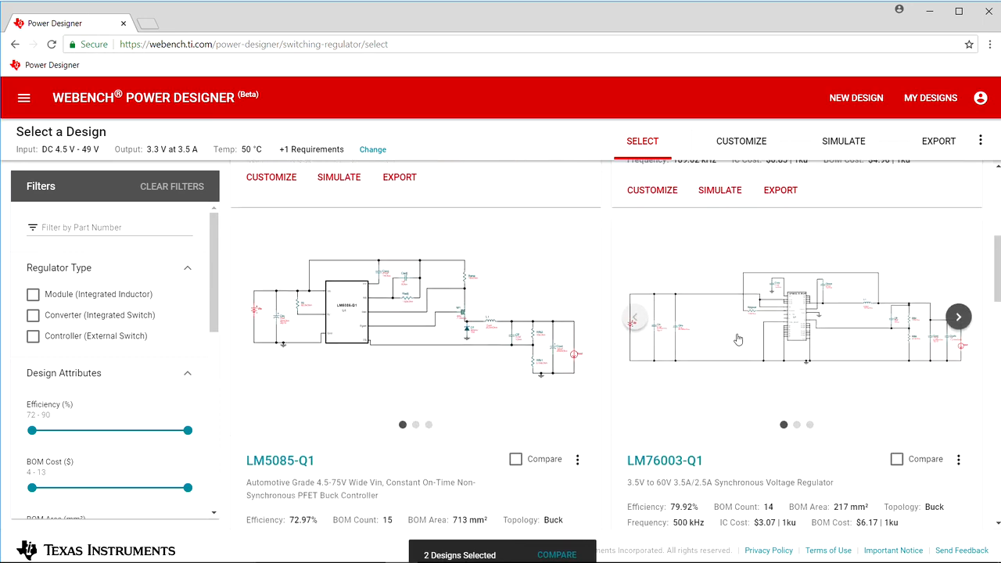
scroll(737, 342, down, 1)
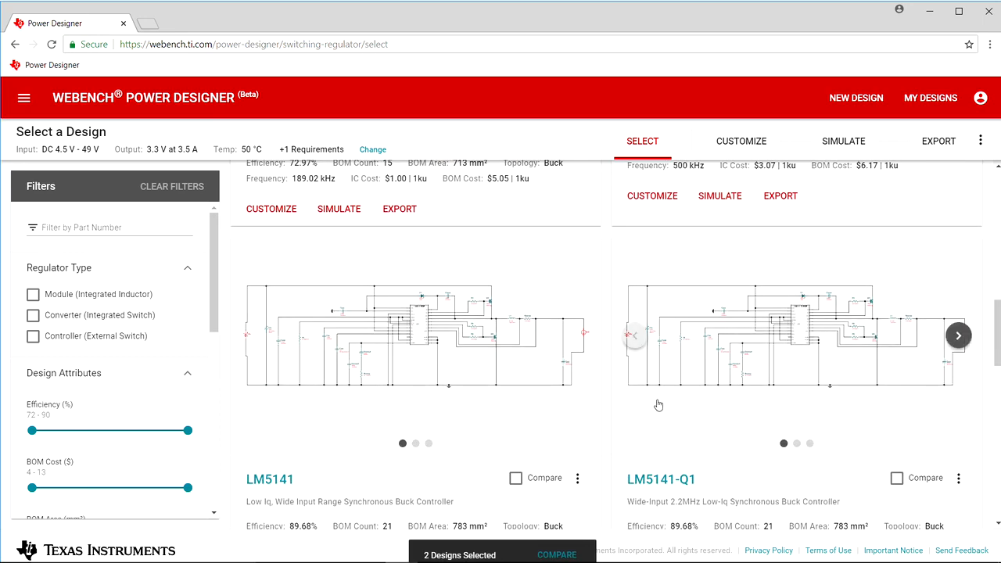
click(515, 479)
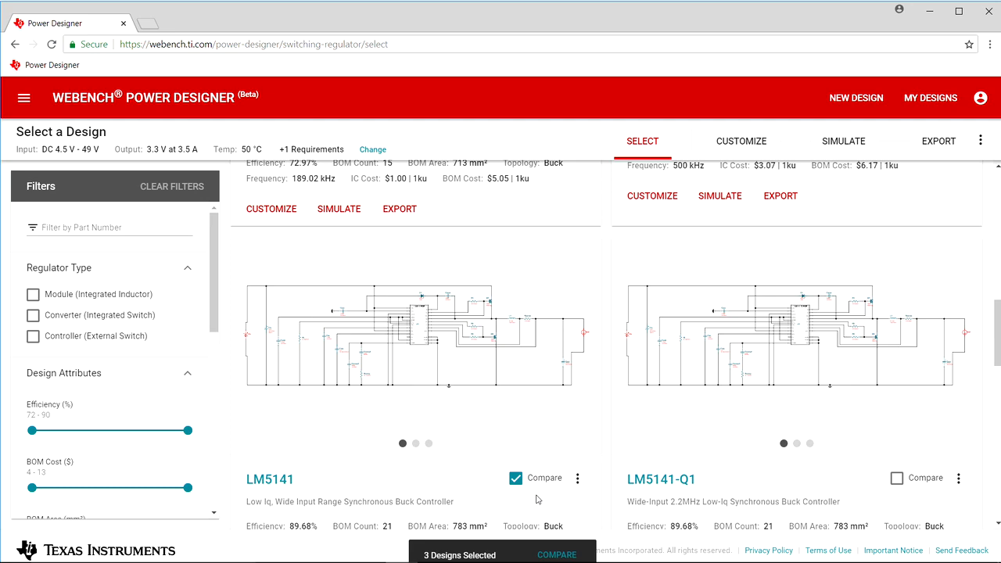
click(557, 555)
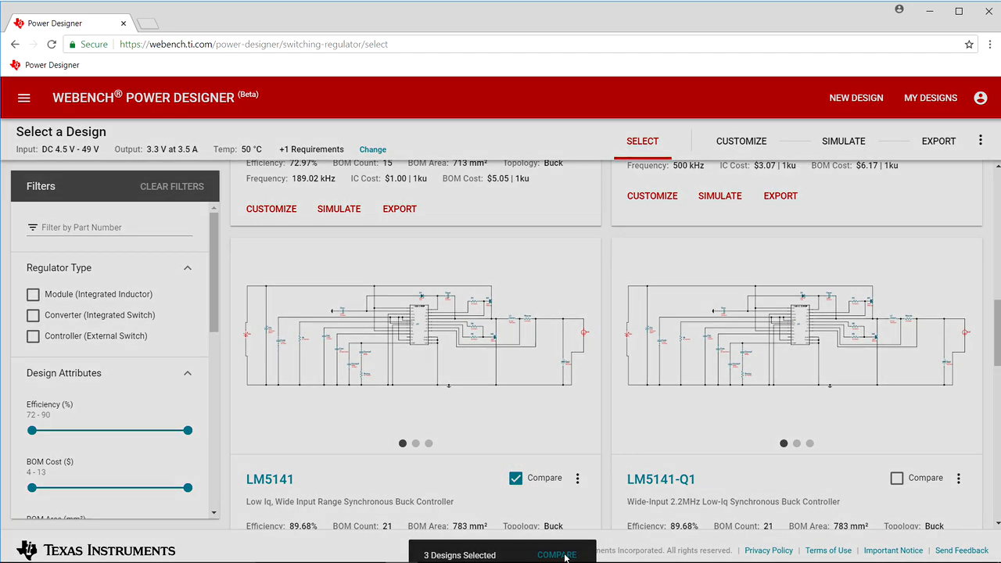
Step: Examine the schematics and basic details of the three compared designs and close the comparison
scroll(528, 477, down, 3)
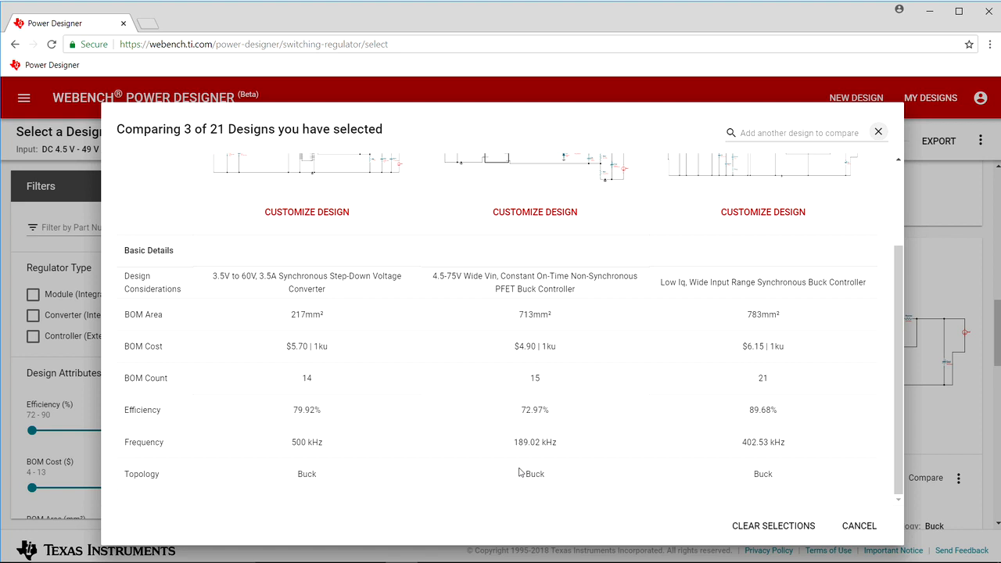
scroll(522, 472, up, 3)
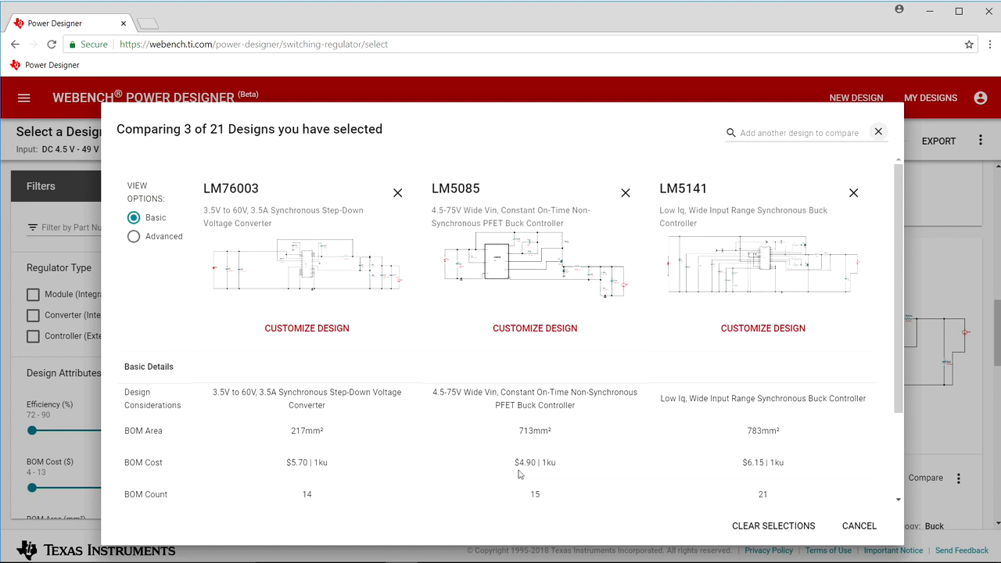
scroll(829, 453, down, 3)
click(870, 528)
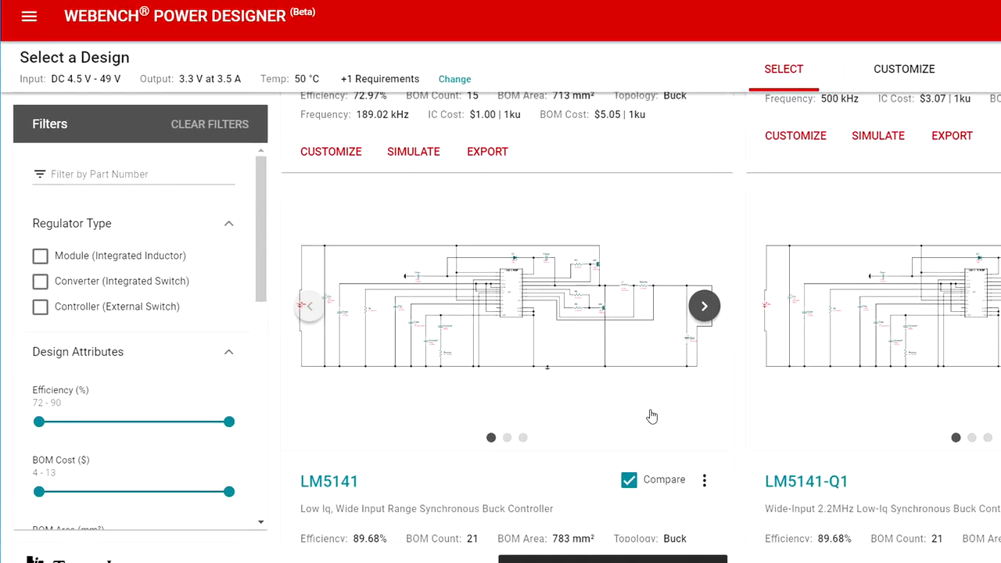
Step: Examine the available design filters, including the design attribute ranges and the expanded IC Features options
scroll(751, 407, down, 1)
mouse_move(301, 169)
mouse_down()
mouse_move(299, 200)
mouse_move(334, 194)
mouse_up()
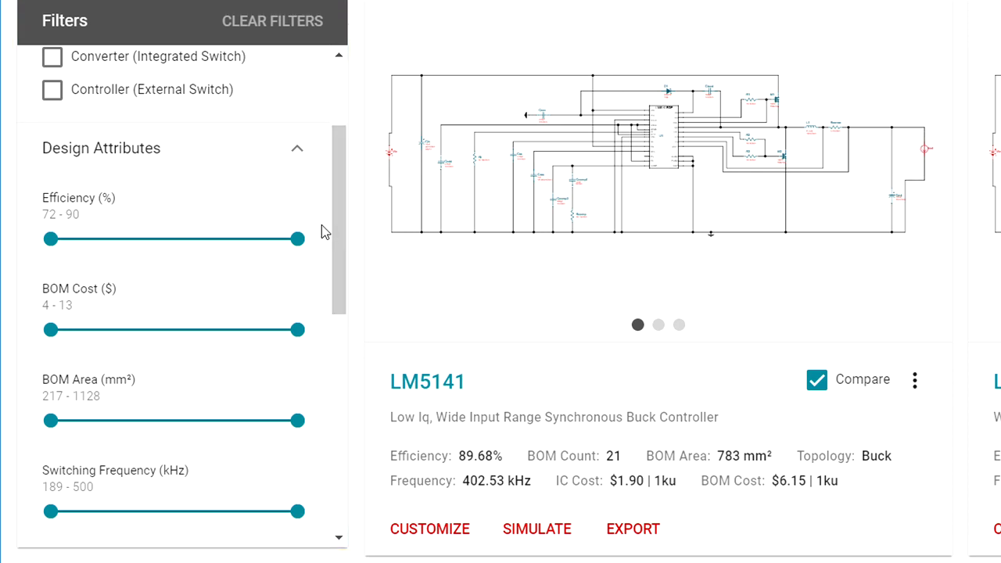
drag(337, 230, 349, 468)
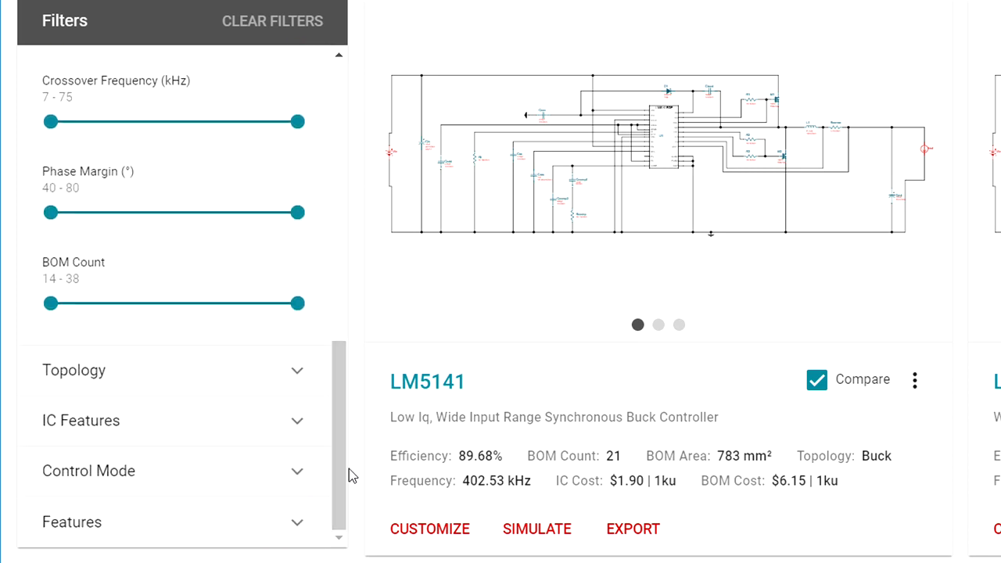
click(299, 425)
drag(336, 343, 336, 425)
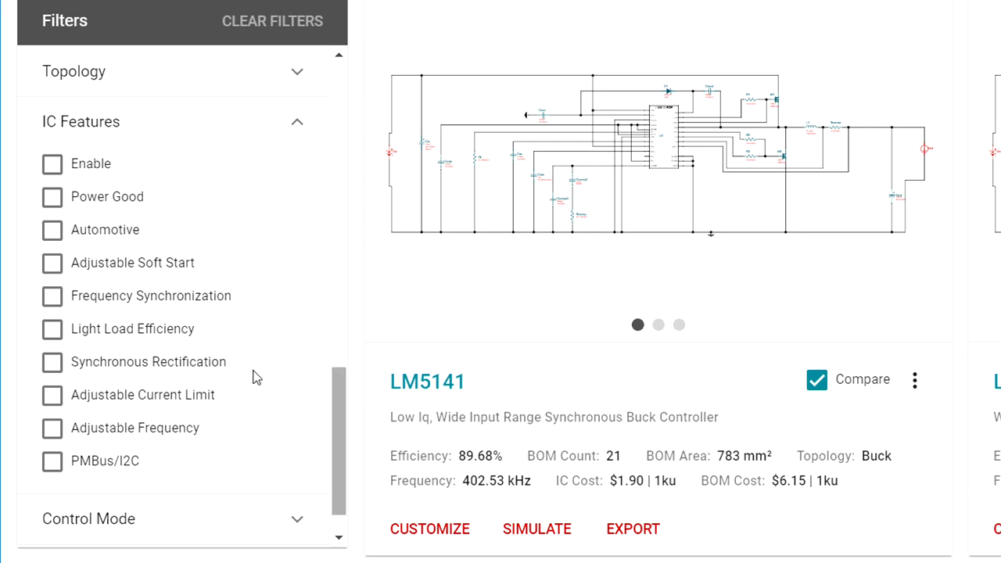
drag(338, 422, 346, 72)
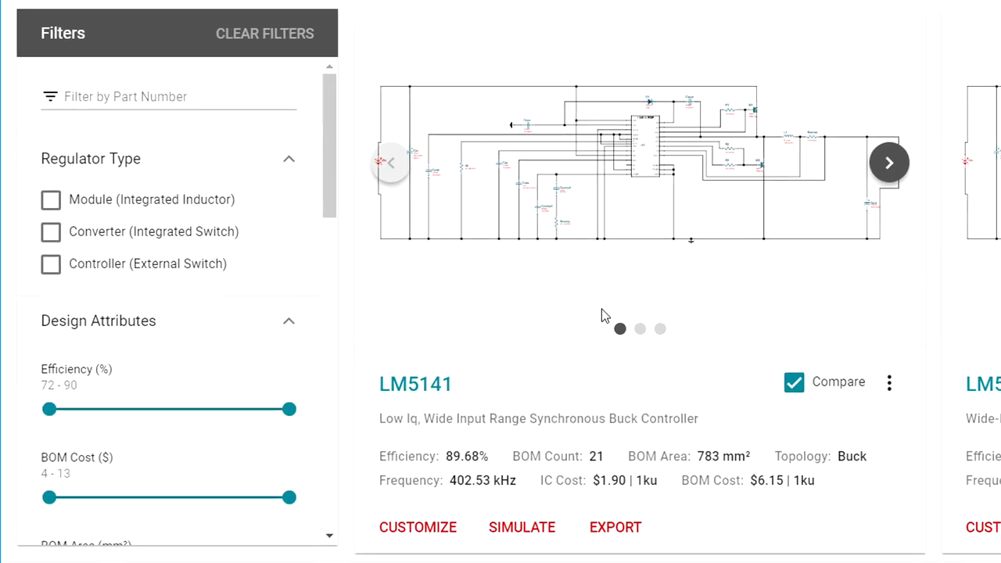
Step: Review the LM76003 design's key specifications again and open this design for customization
scroll(608, 269, up, 4)
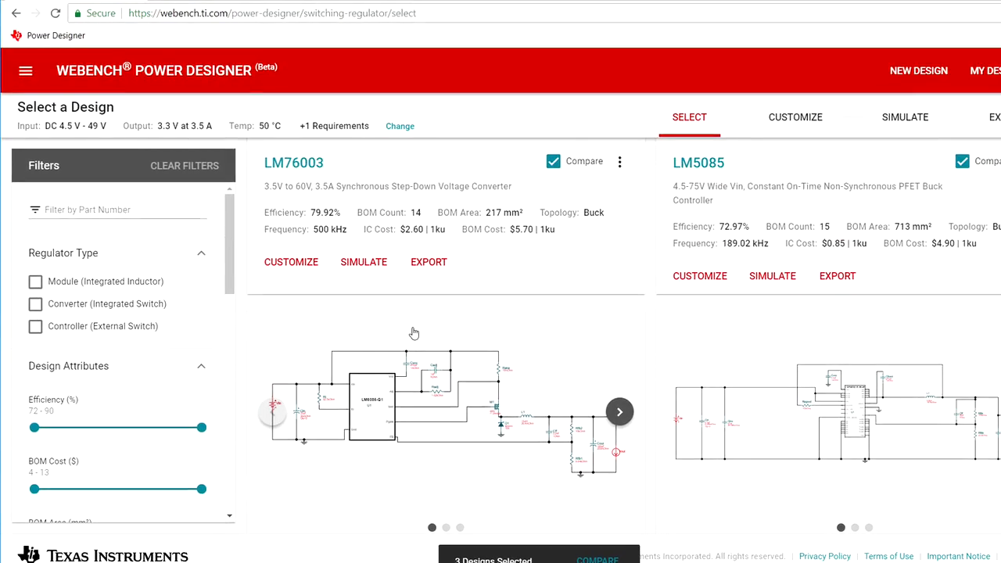
scroll(407, 274, up, 3)
scroll(385, 336, up, 2)
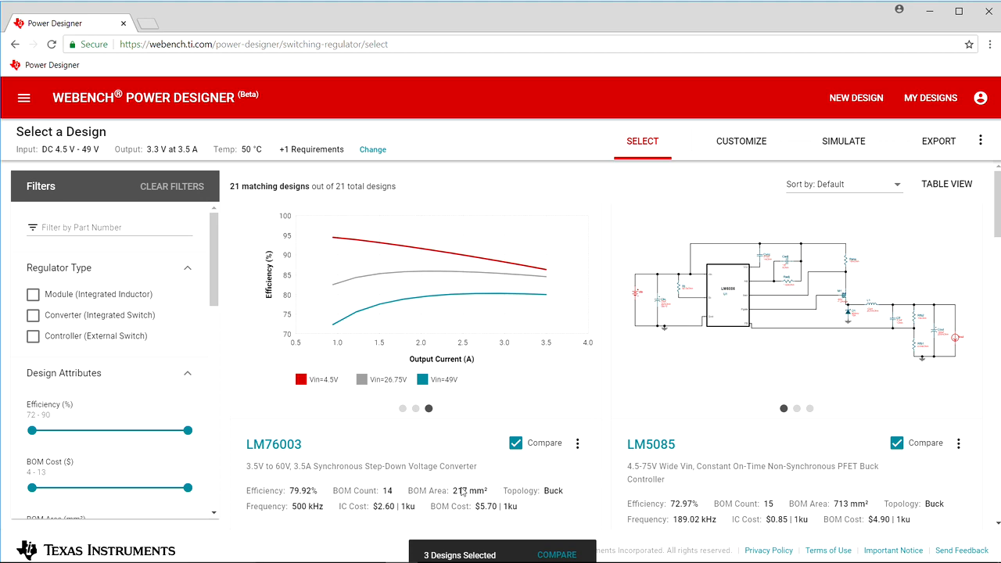
scroll(467, 503, down, 1)
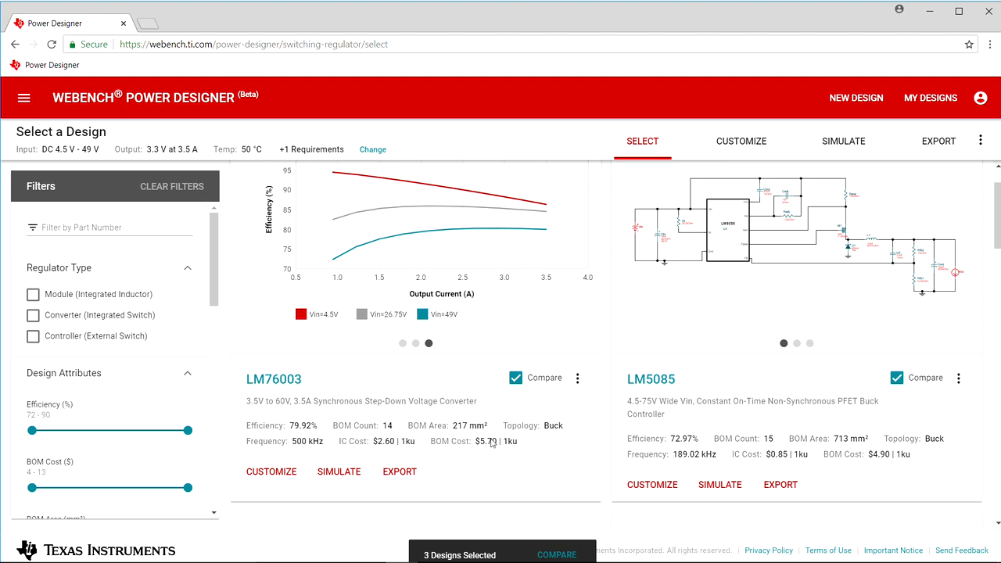
scroll(491, 445, up, 1)
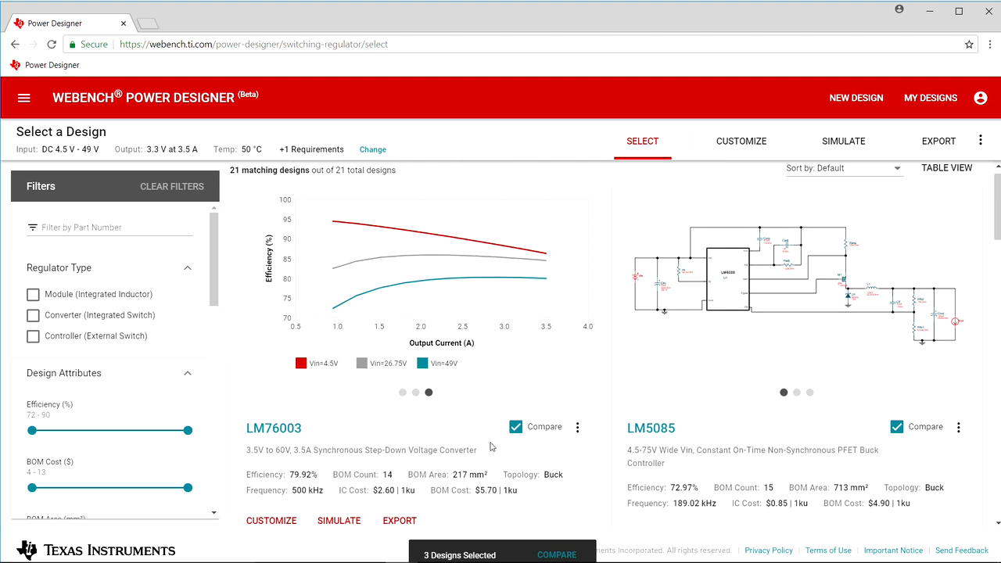
scroll(391, 423, down, 3)
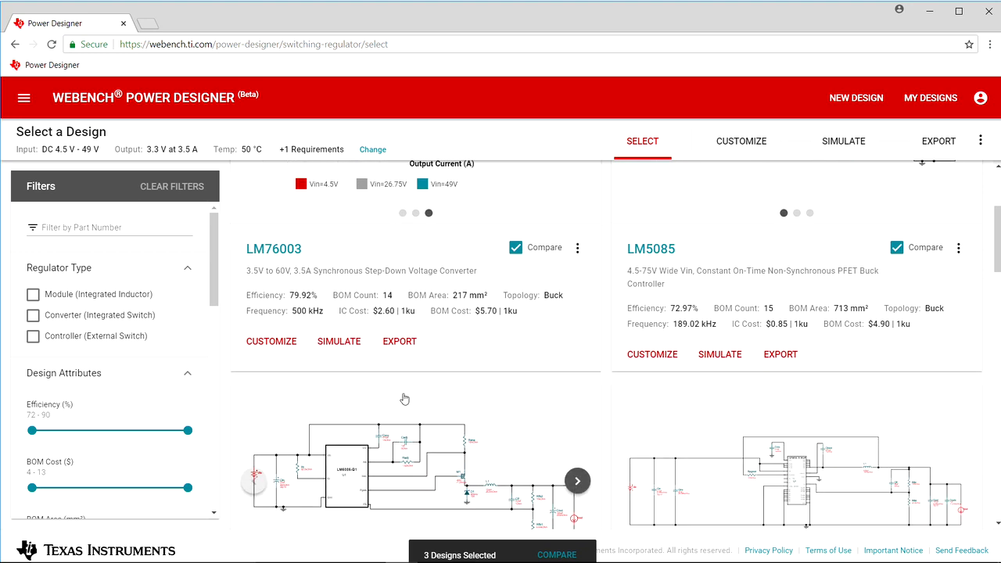
scroll(405, 401, up, 1)
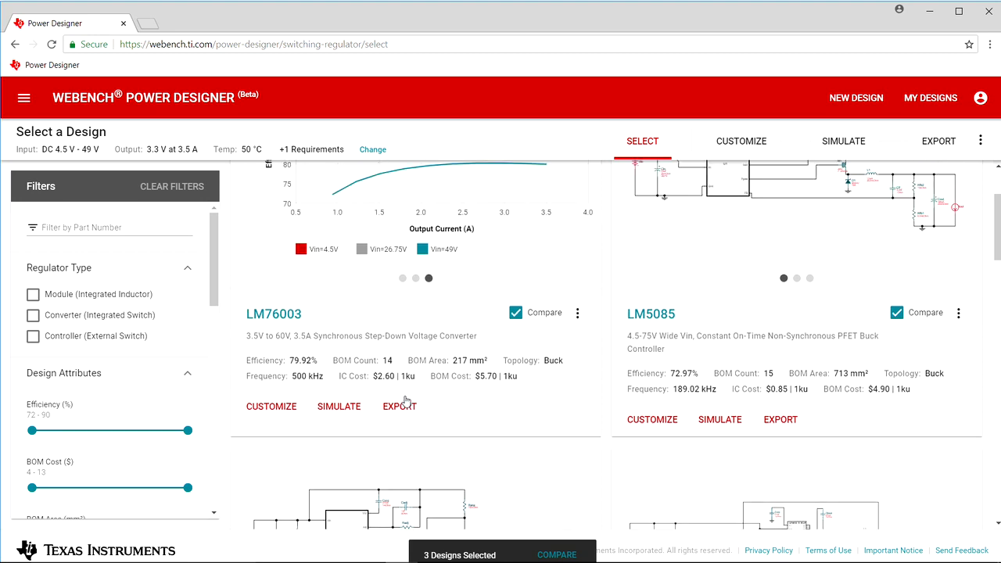
click(271, 407)
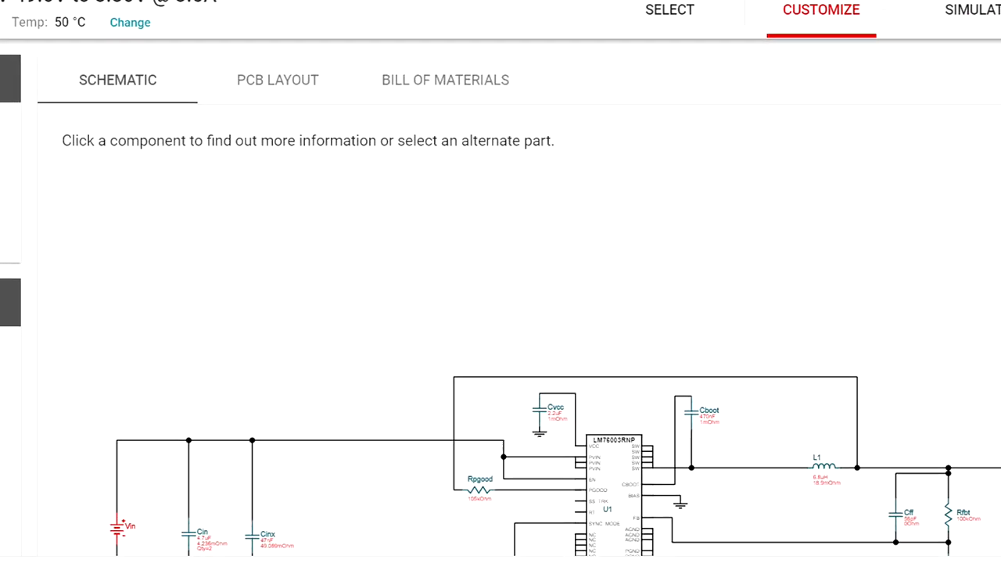
Step: Show all categories of the LM76003 design's operating values and examine the full list
scroll(500, 297, down, 6)
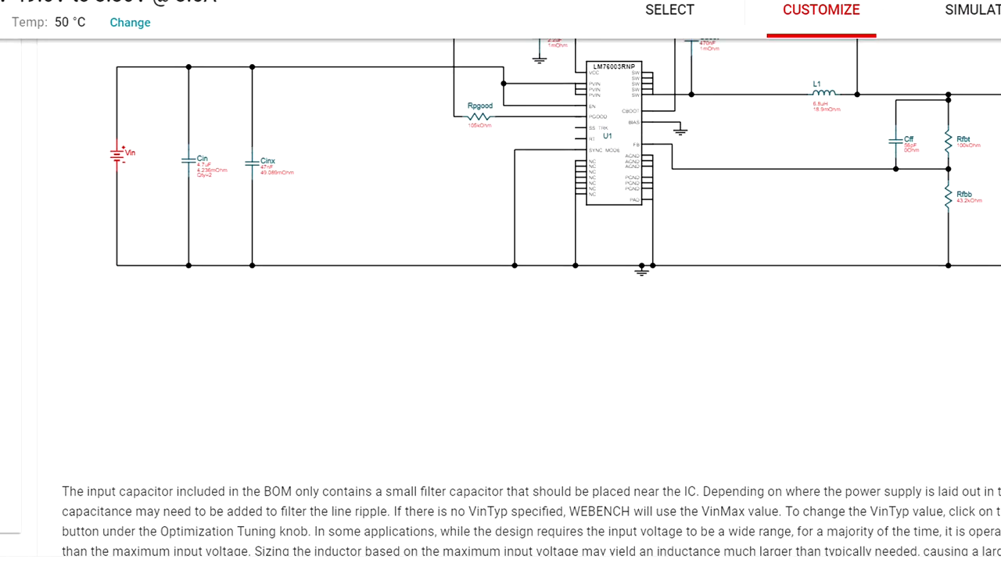
scroll(500, 297, down, 4)
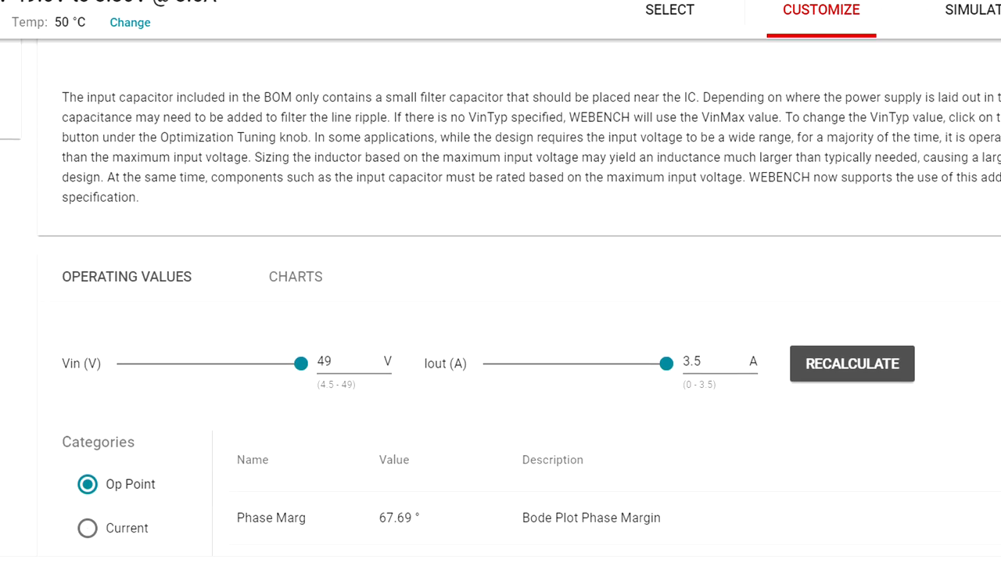
scroll(500, 297, down, 2)
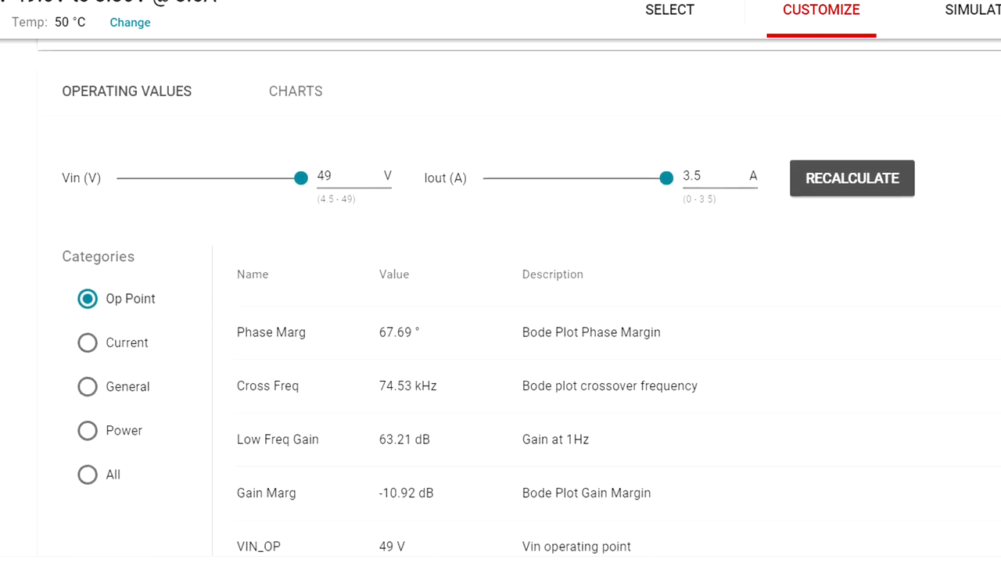
scroll(501, 297, down, 1)
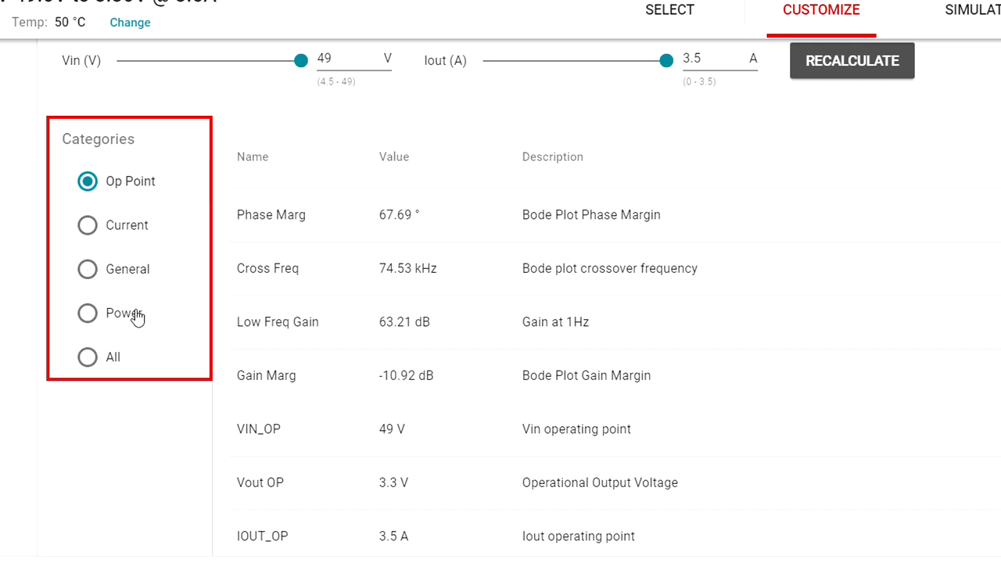
click(89, 357)
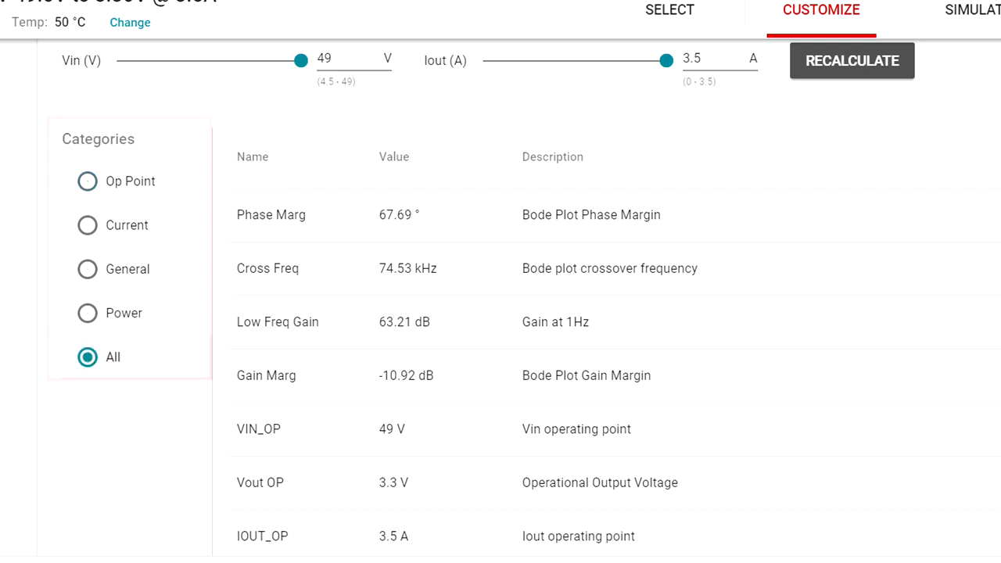
scroll(488, 291, down, 1)
scroll(500, 297, down, 1)
scroll(618, 297, down, 7)
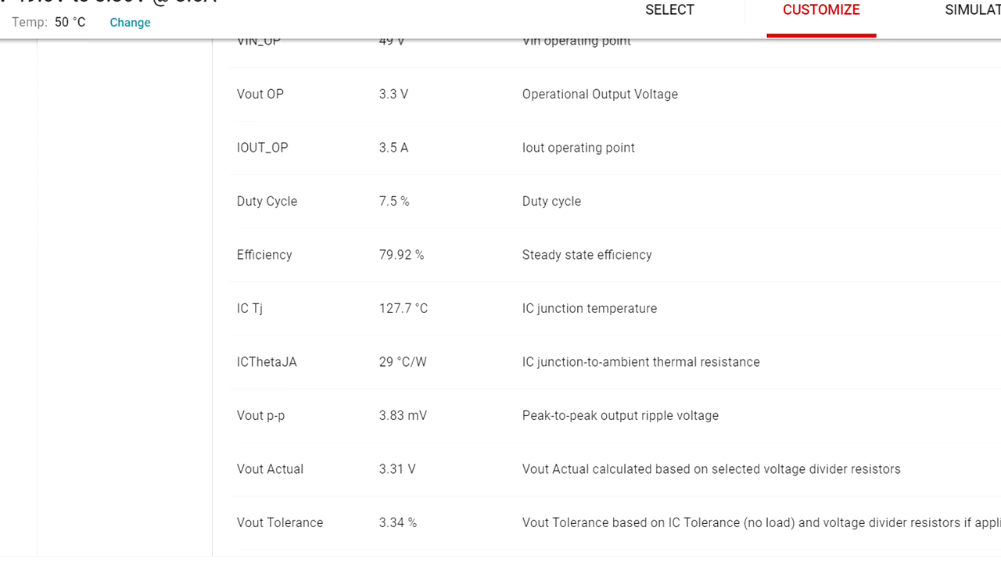
scroll(618, 297, down, 5)
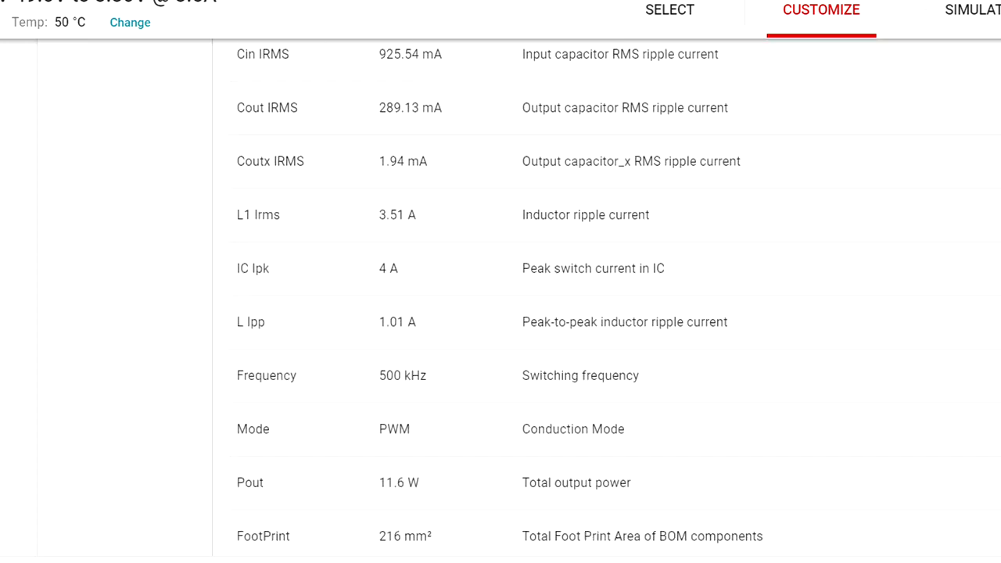
scroll(618, 297, up, 8)
scroll(617, 297, up, 9)
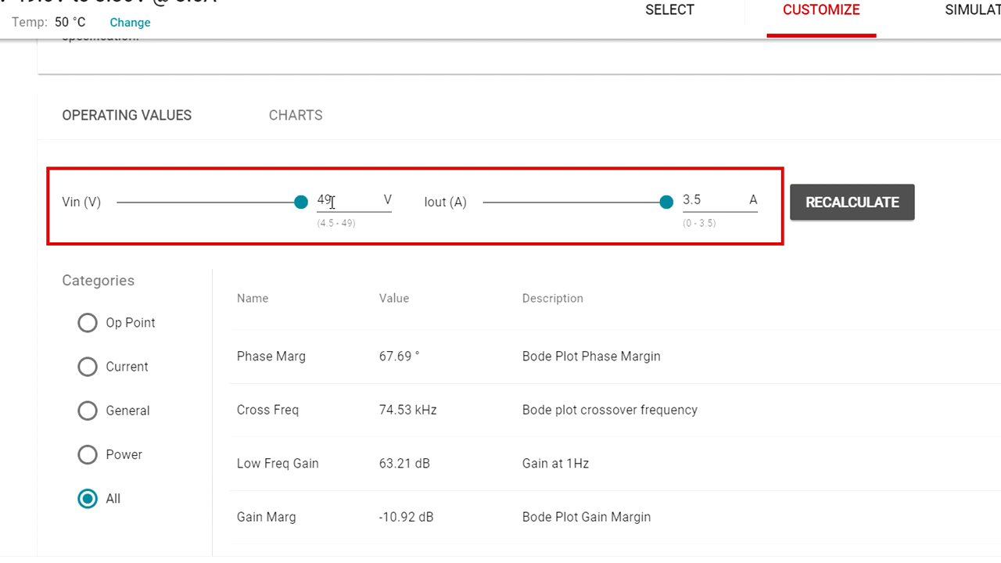
Step: Open the Vin operating point value for editing
mouse_move(302, 204)
mouse_move(302, 205)
mouse_down()
mouse_move(274, 219)
mouse_move(308, 214)
mouse_up()
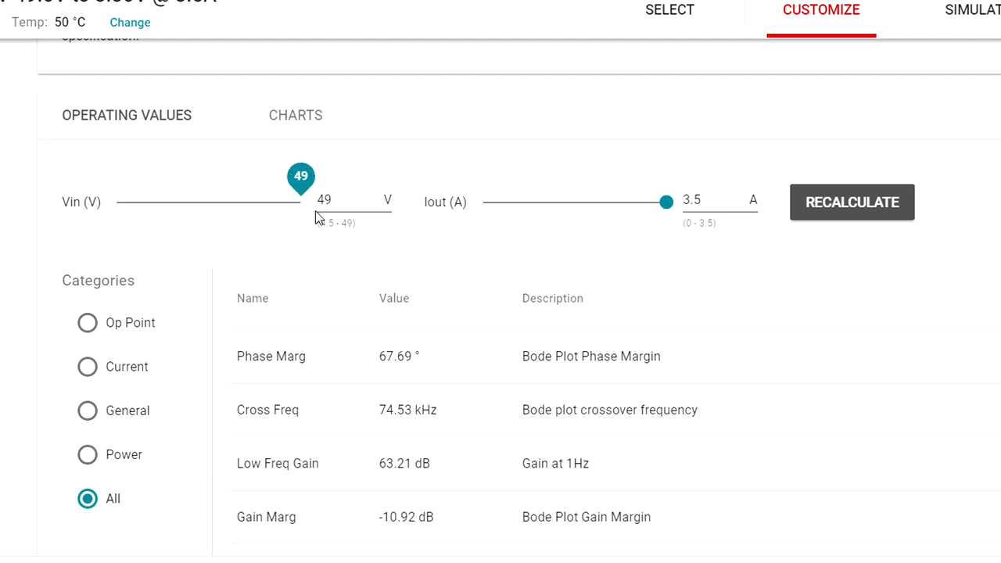
click(332, 199)
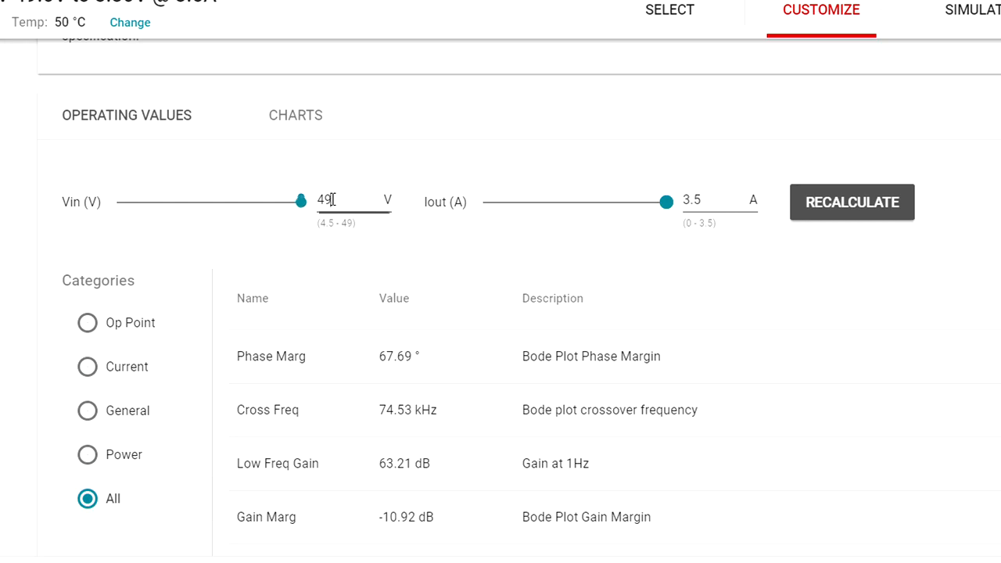
Step: Display the design's operating charts and examine the Duty Cycle, Efficiency and Loop Response plots
scroll(332, 199, up, 1)
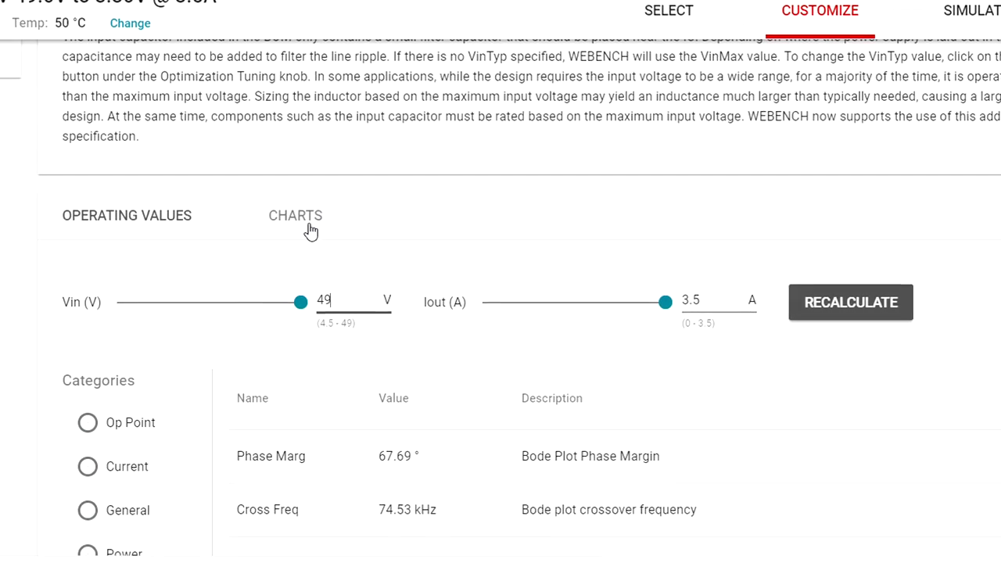
click(304, 219)
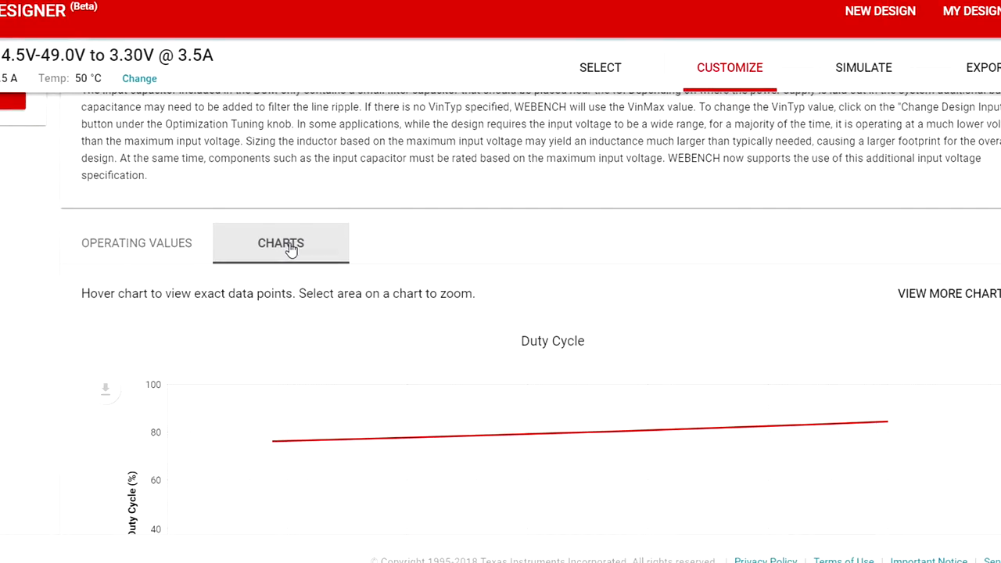
scroll(287, 252, down, 1)
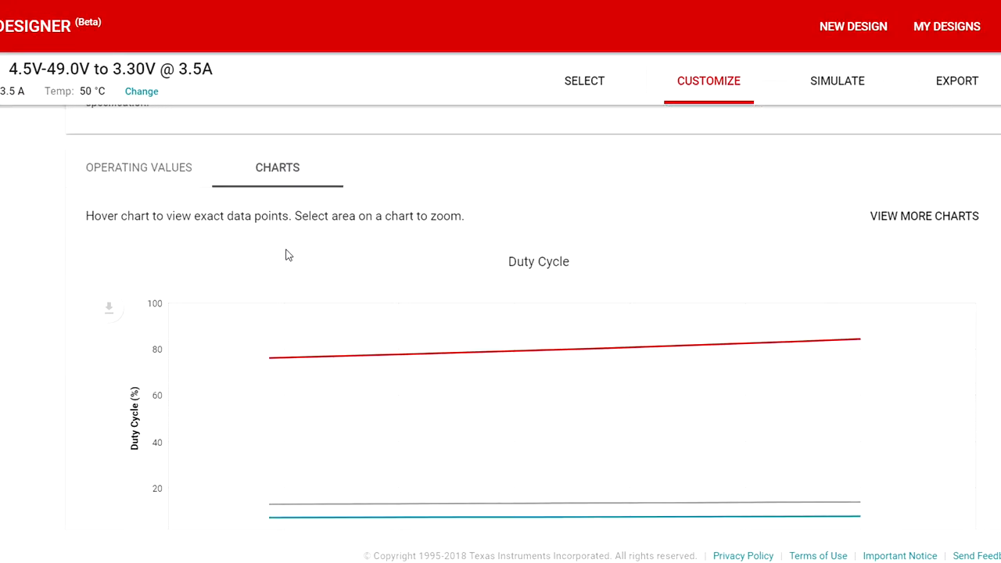
scroll(287, 254, down, 4)
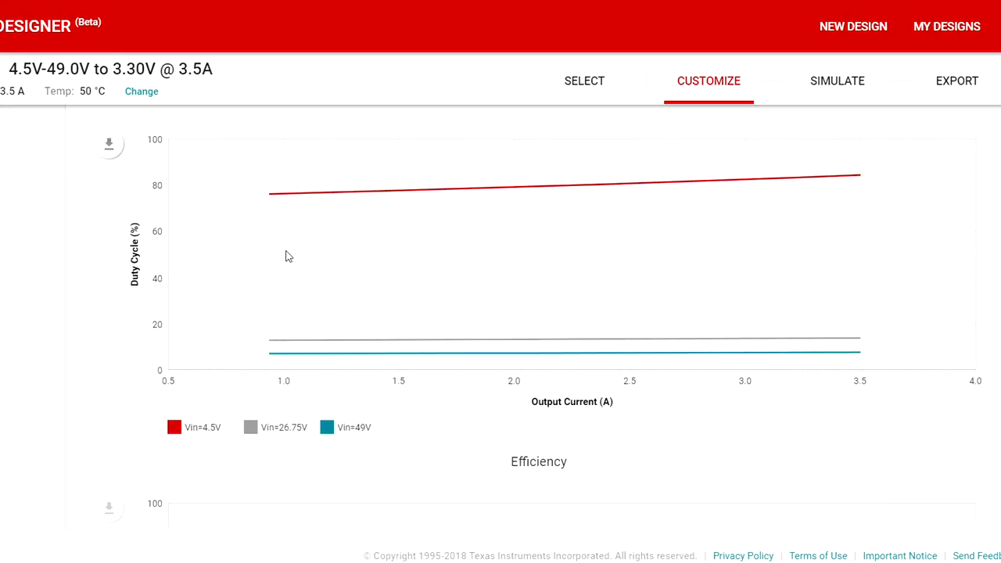
scroll(286, 257, down, 6)
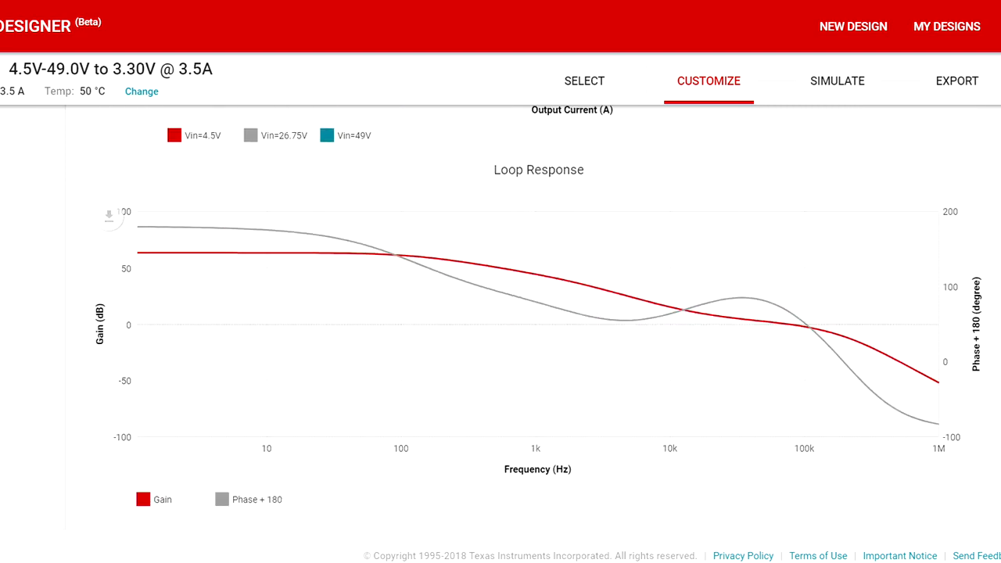
scroll(539, 316, up, 10)
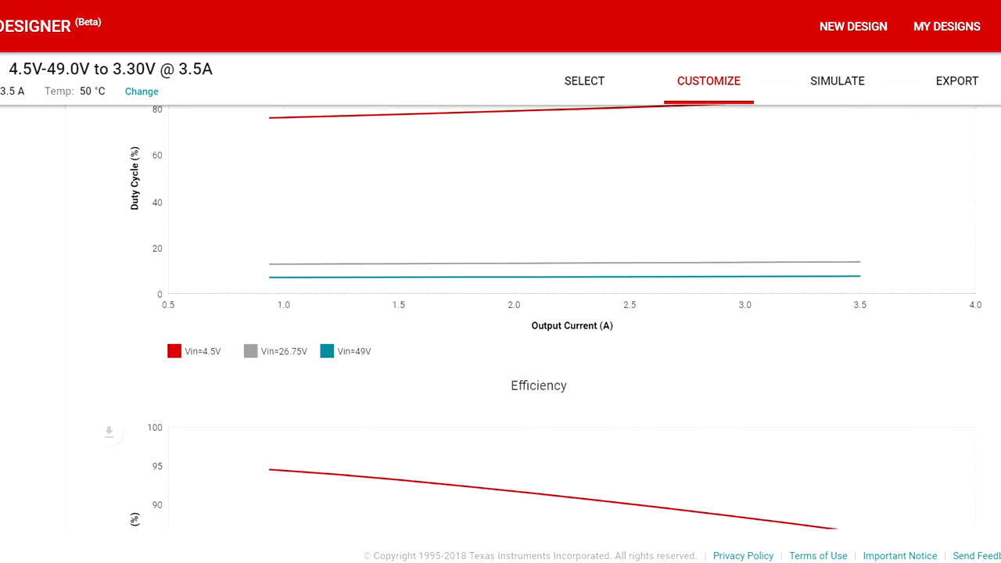
scroll(539, 316, up, 3)
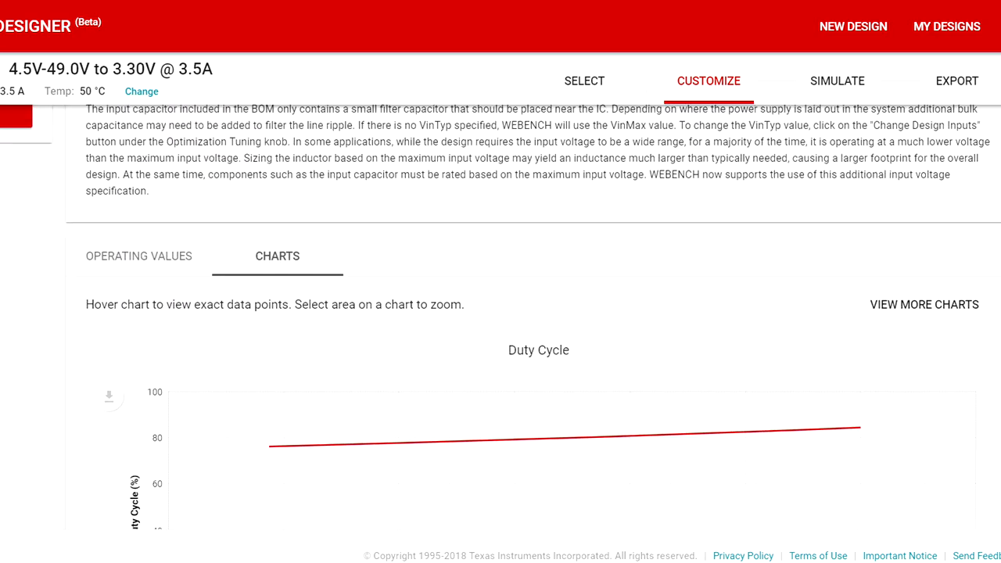
Step: Check which additional charts can be displayed, close the selection and return to the schematic
click(897, 315)
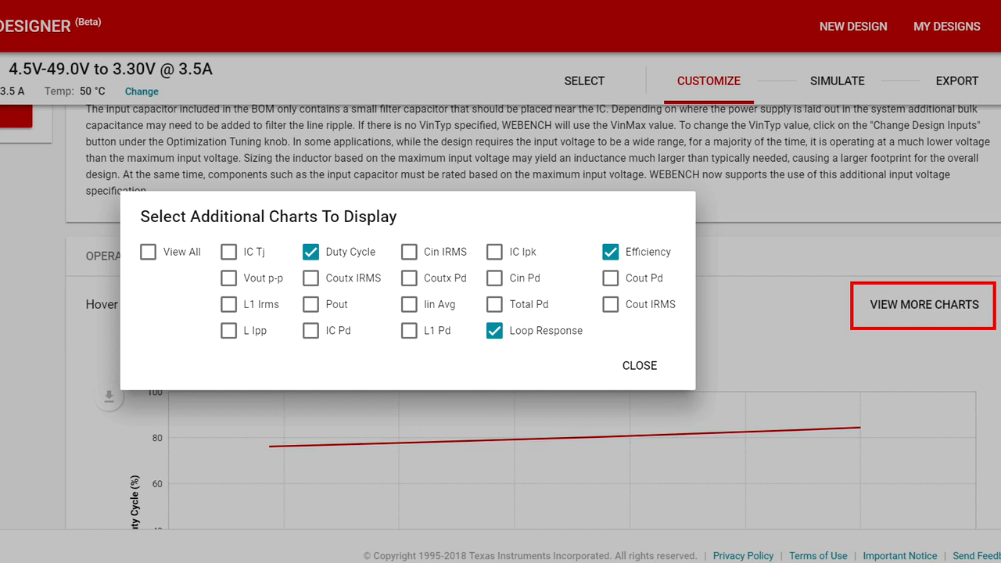
click(639, 365)
scroll(545, 364, up, 1)
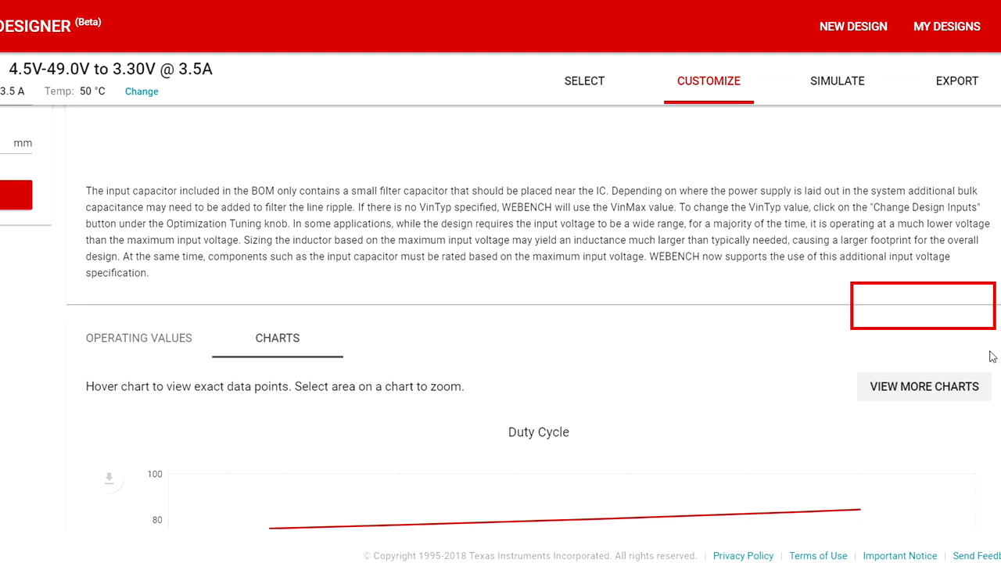
scroll(501, 316, up, 5)
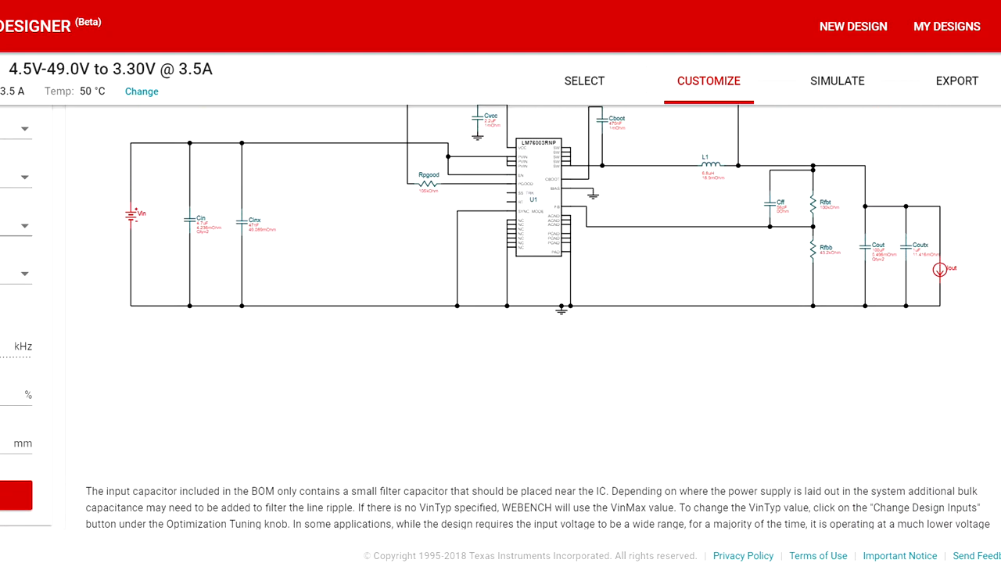
scroll(500, 317, up, 2)
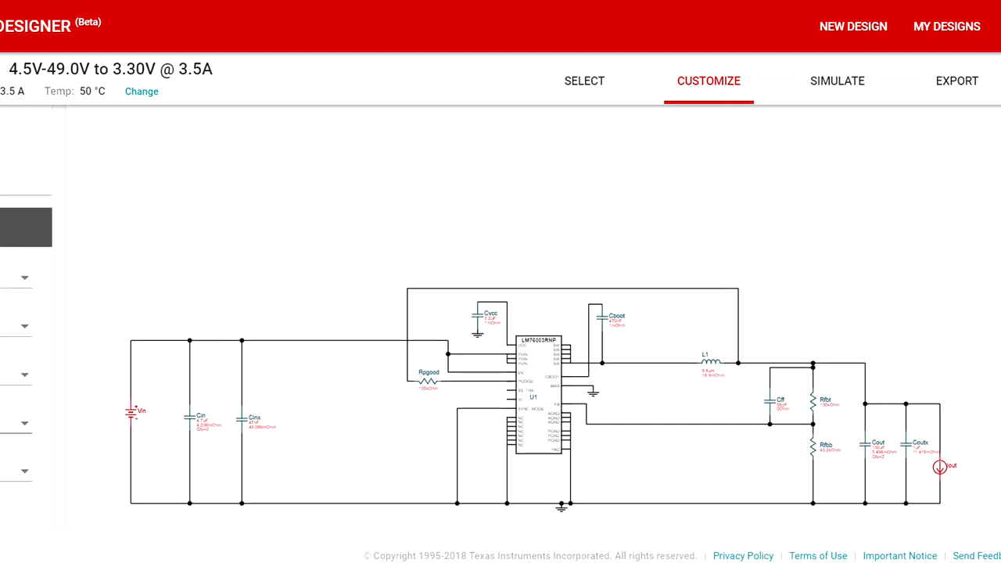
Step: Inspect the part details of inductor L1 on the schematic
scroll(500, 316, down, 1)
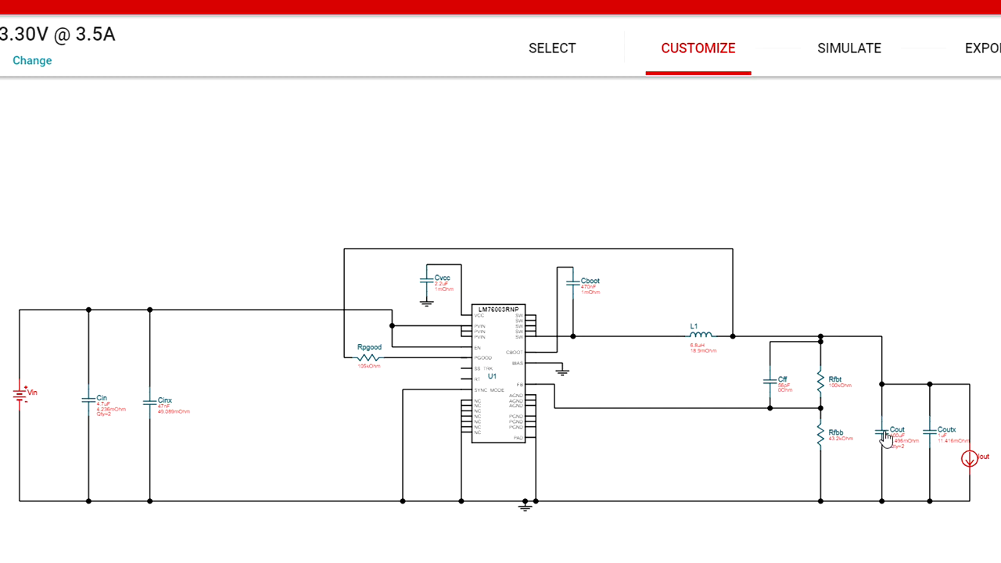
click(700, 338)
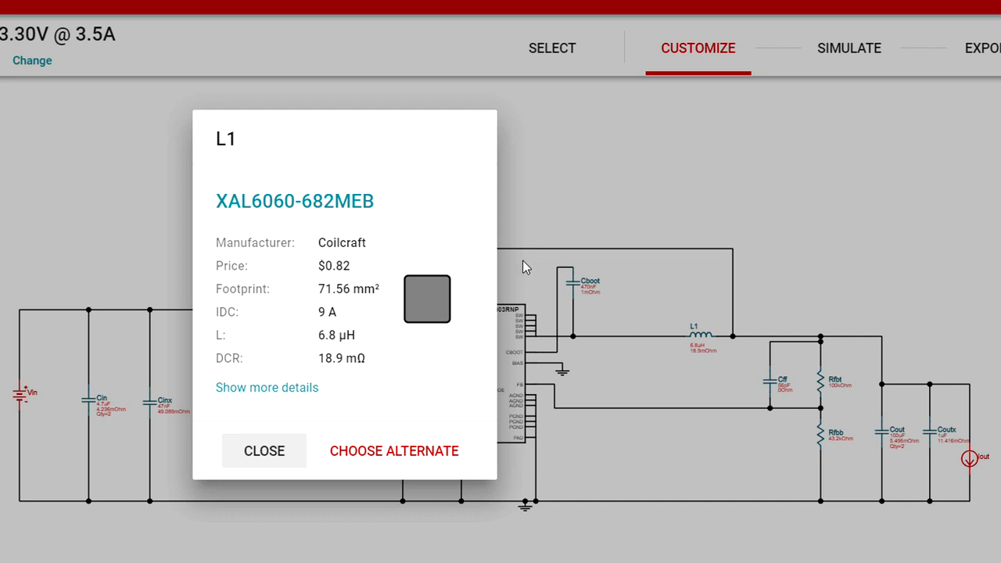
click(434, 461)
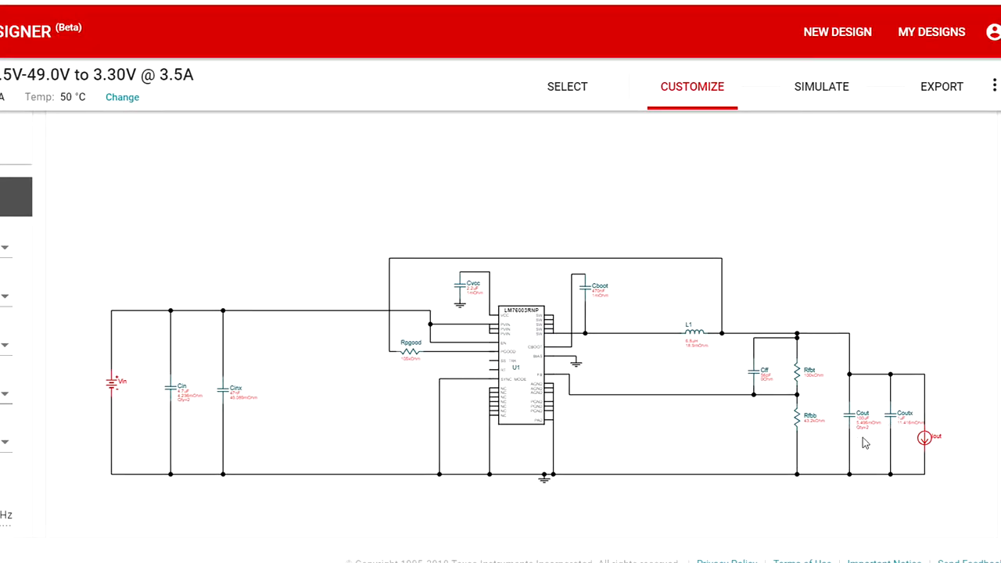
Step: Search for alternate parts for output capacitor Cout with the minimum capacitance limit set to 75e-6 F
click(850, 421)
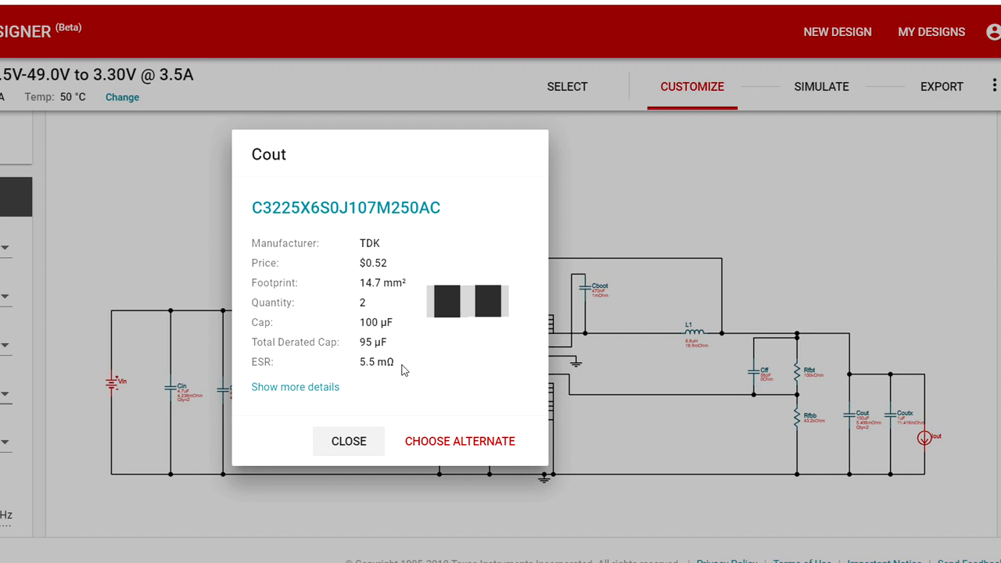
click(460, 452)
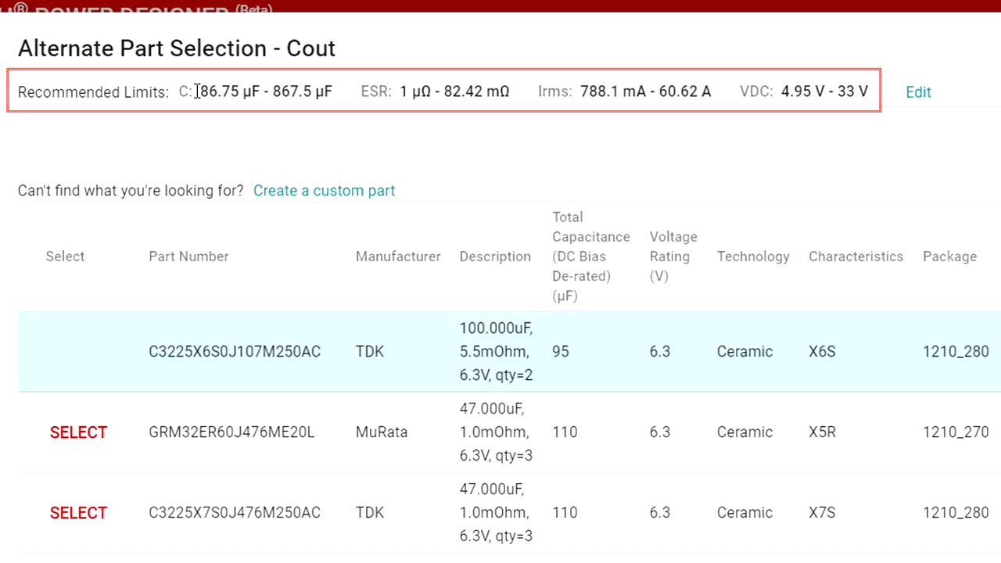
click(922, 98)
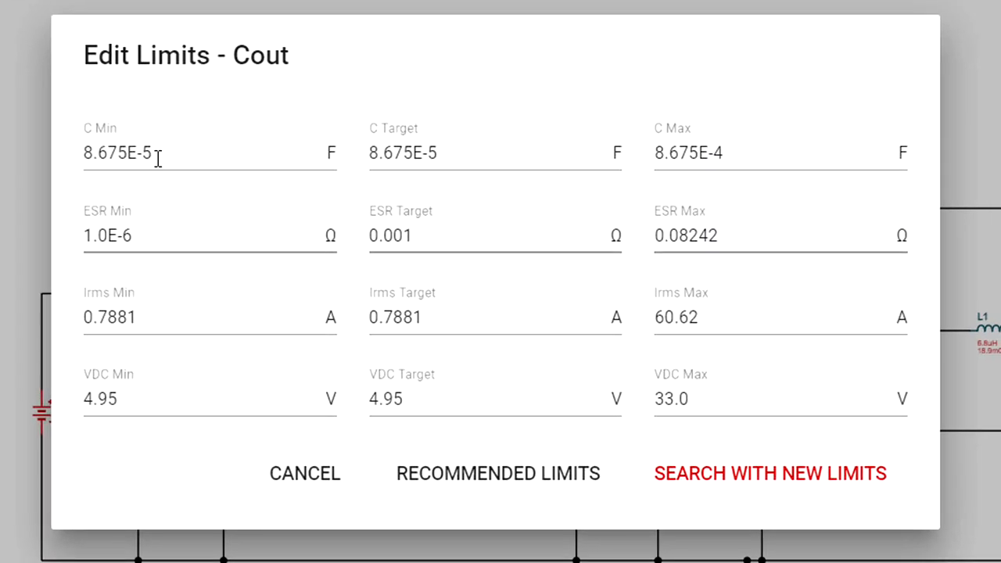
drag(157, 156, 69, 157)
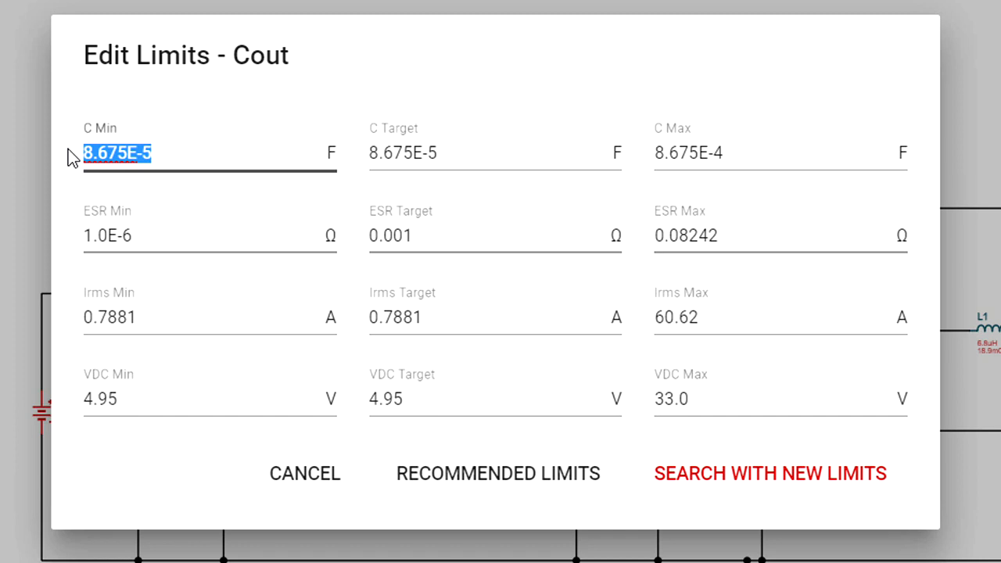
text(75)
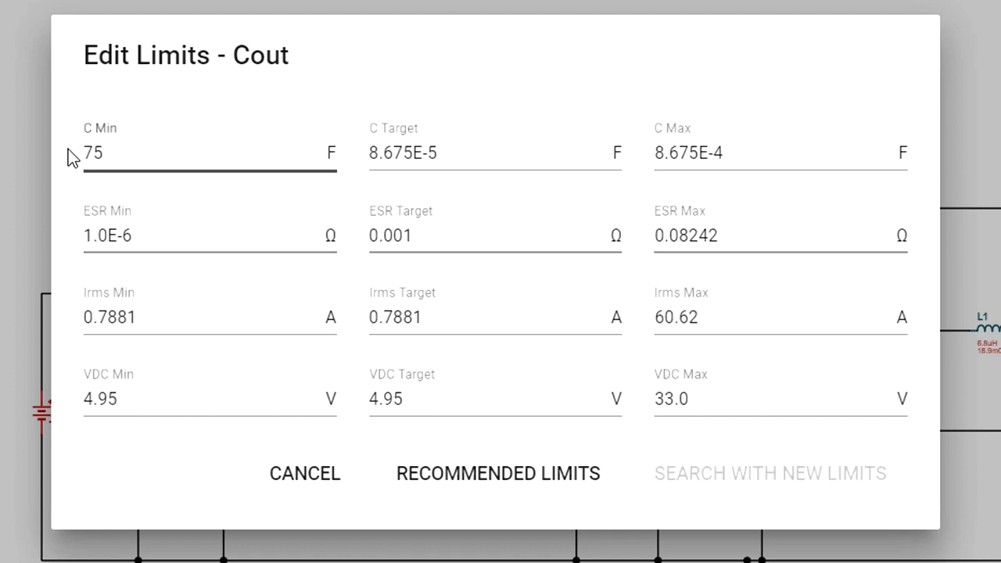
text(e-6)
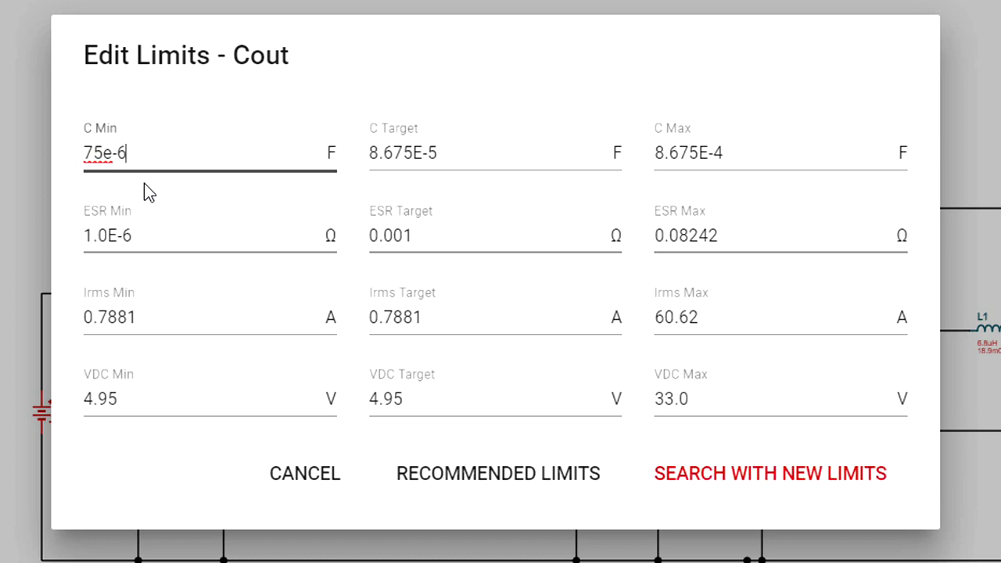
click(759, 479)
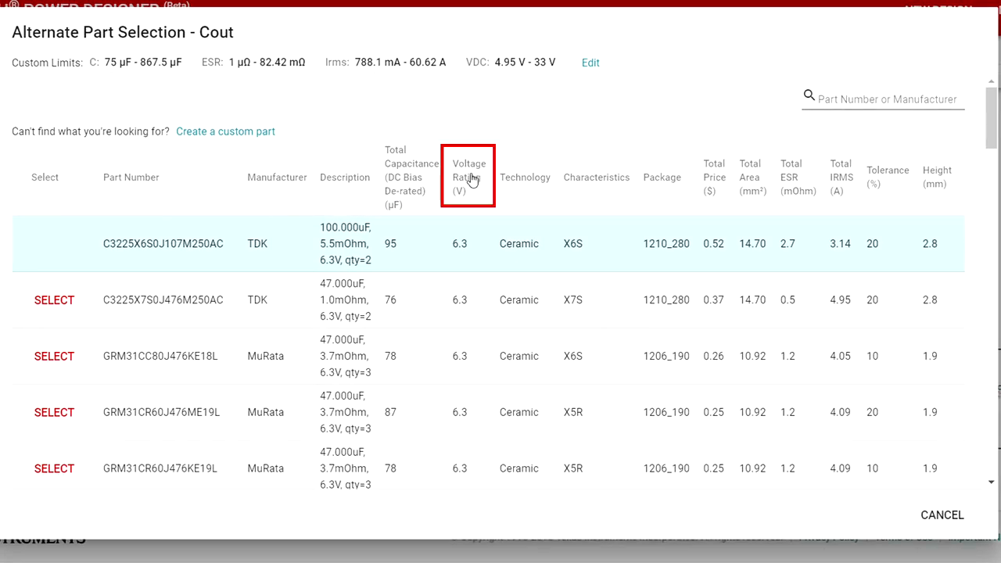
Step: Sort the alternate Cout parts by voltage rating and choose the 10 V MuRata GRM32ER61A476KE20L
click(472, 179)
scroll(472, 180, down, 2)
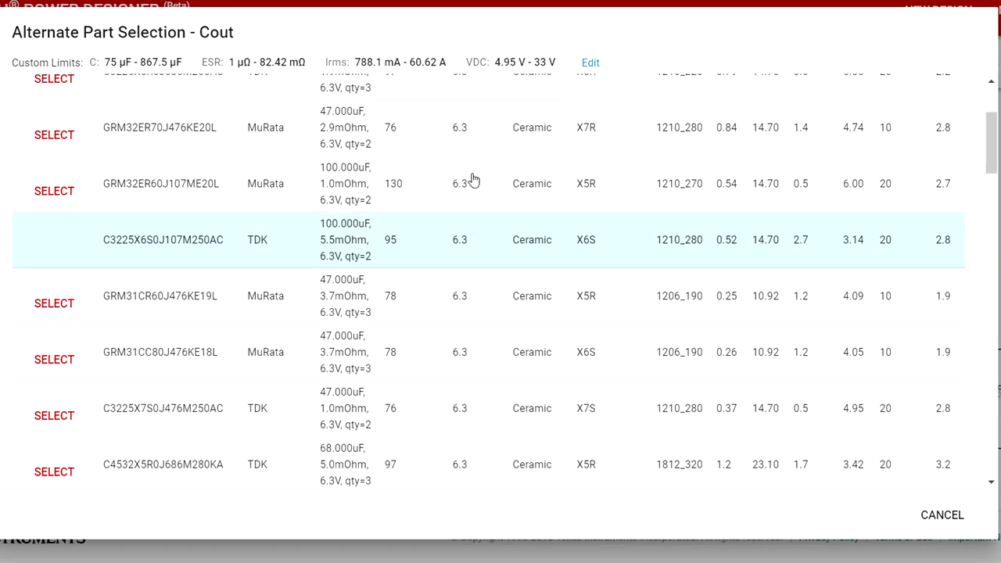
scroll(472, 180, down, 12)
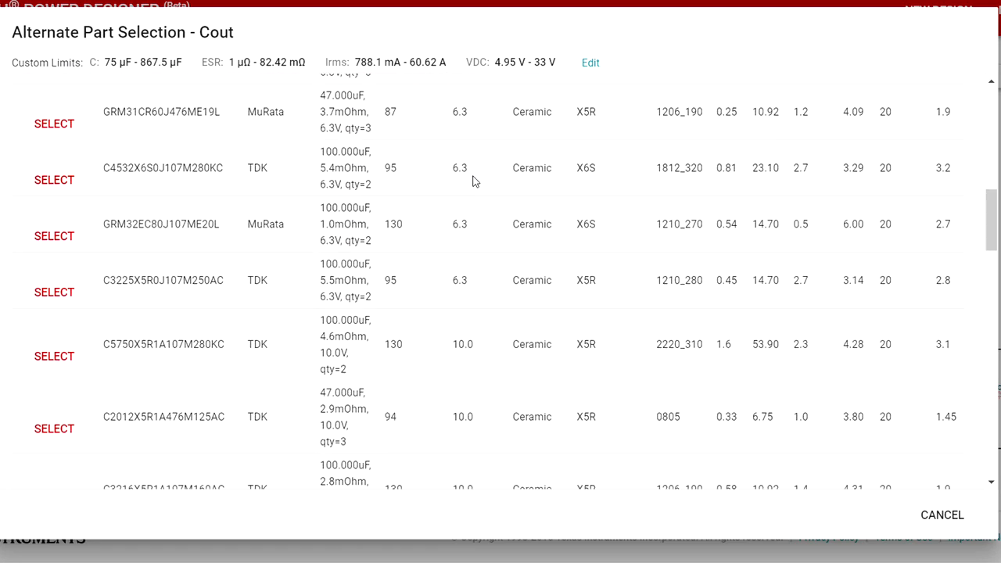
scroll(472, 180, down, 6)
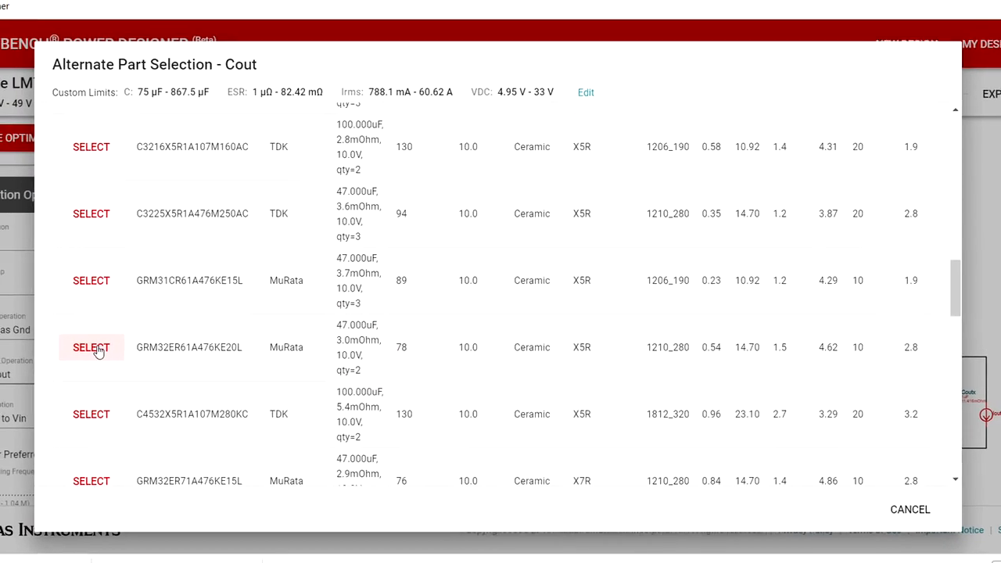
click(96, 349)
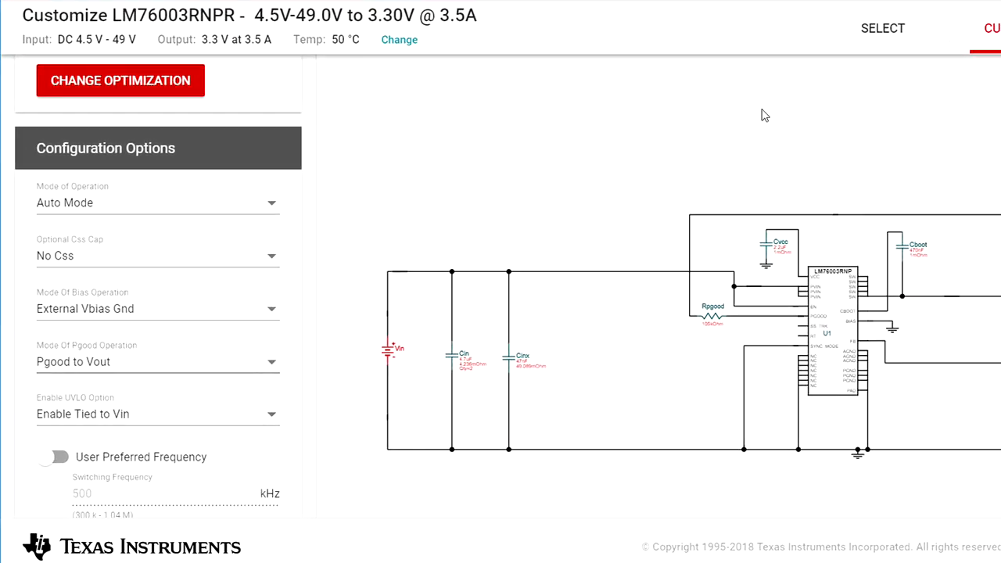
Step: Examine the design's configuration options, PCB layout and bill of materials
scroll(915, 32, down, 1)
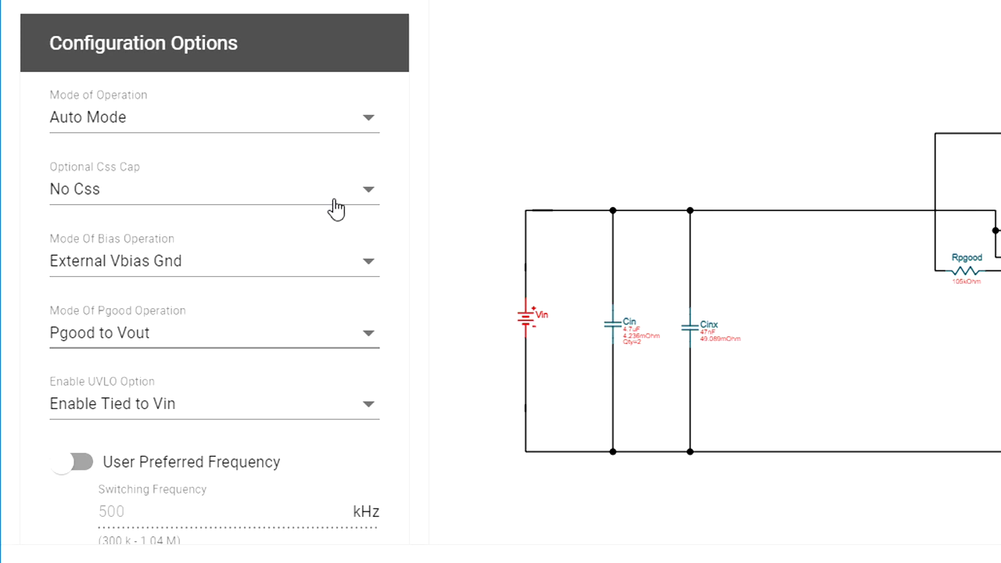
scroll(615, 150, up, 3)
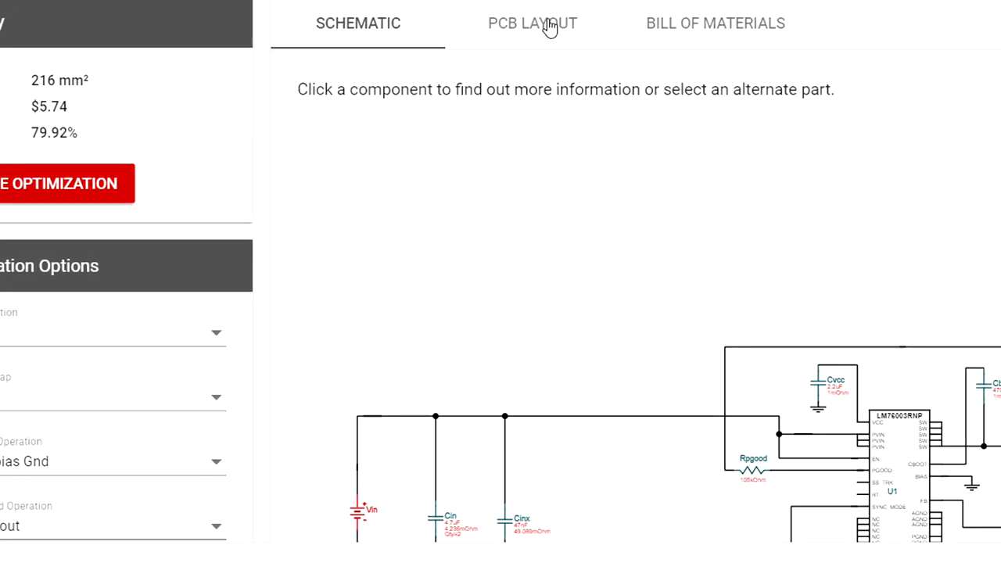
click(436, 62)
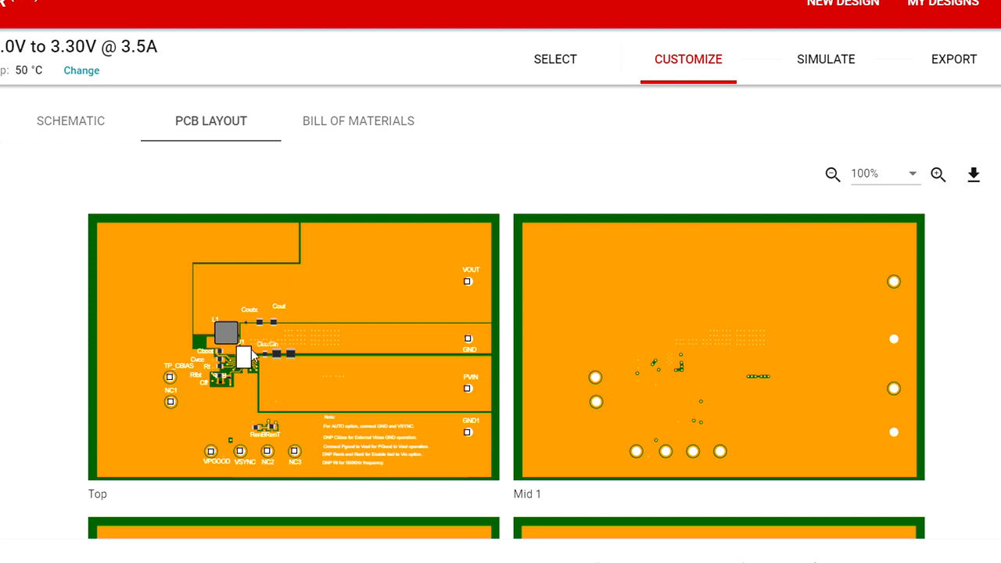
click(361, 127)
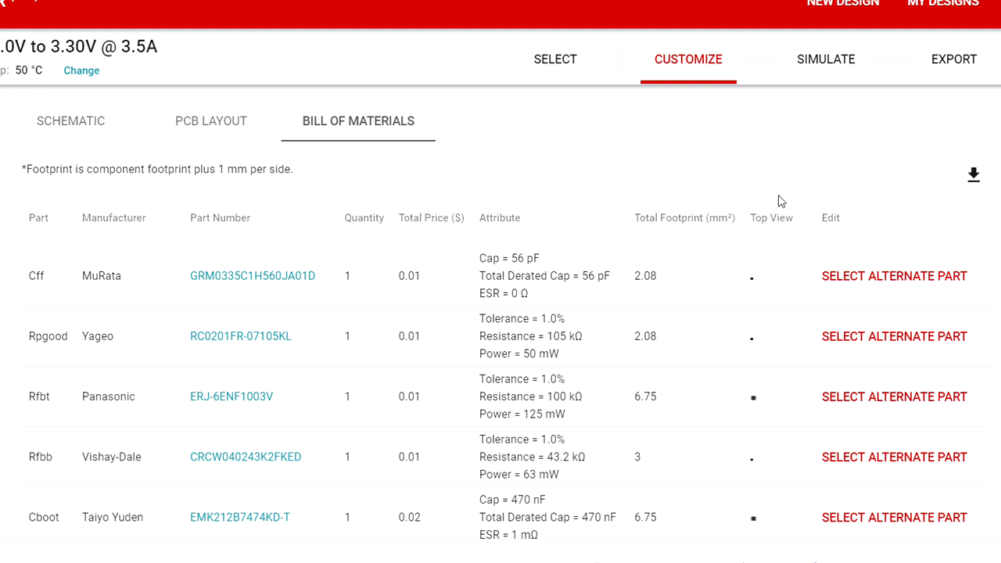
Step: Go through the available simulation types for the design and run a Steady State simulation
click(829, 64)
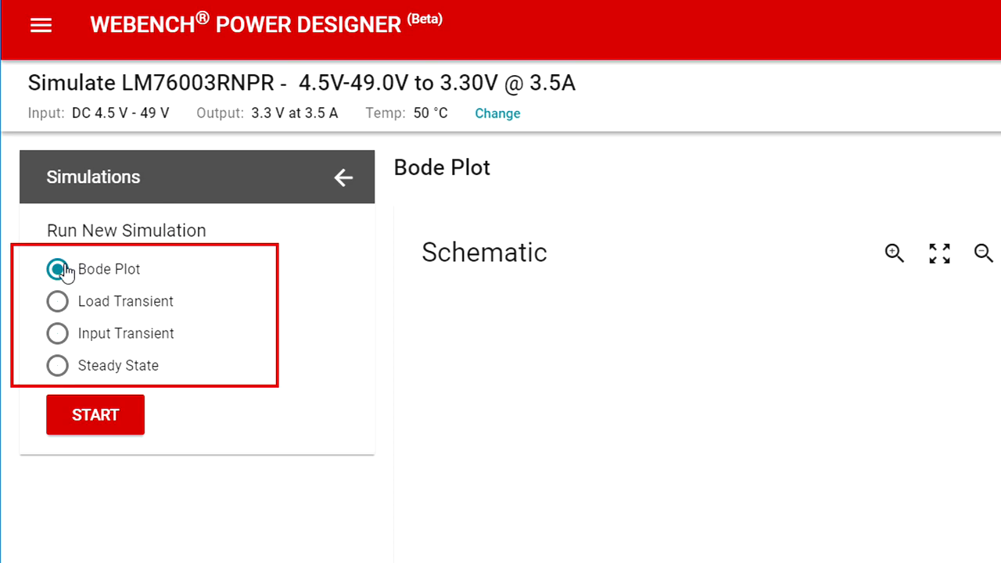
click(58, 303)
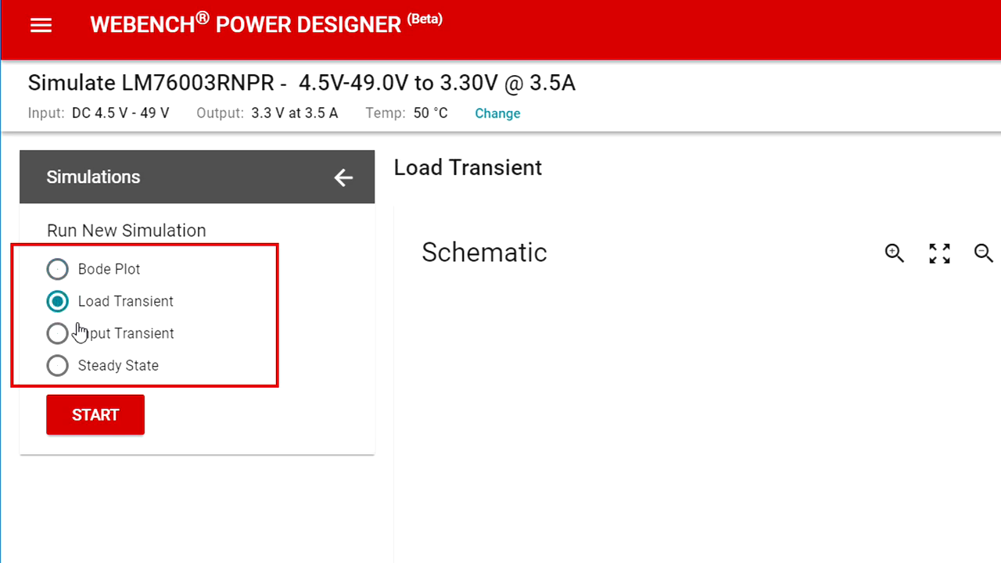
click(57, 335)
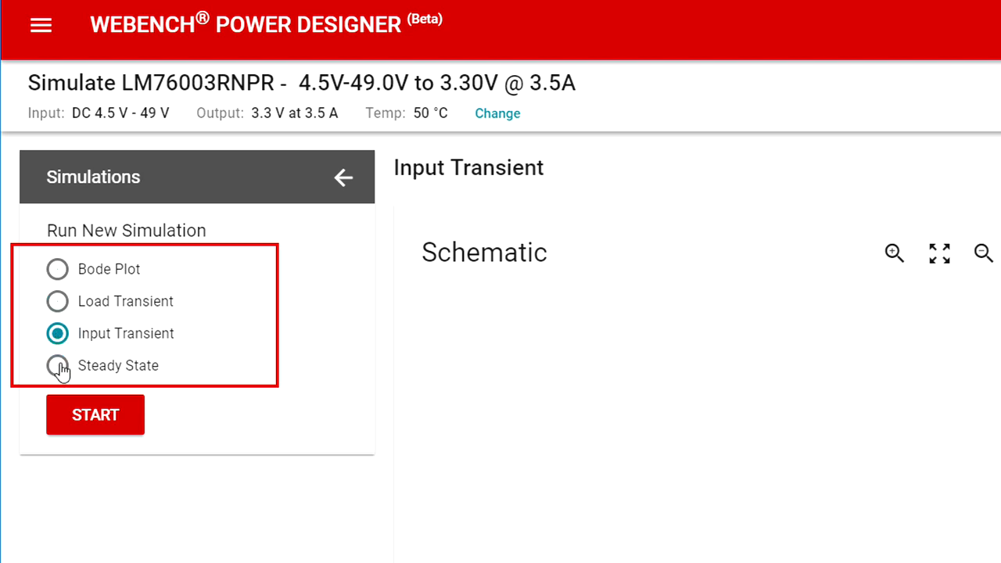
click(59, 367)
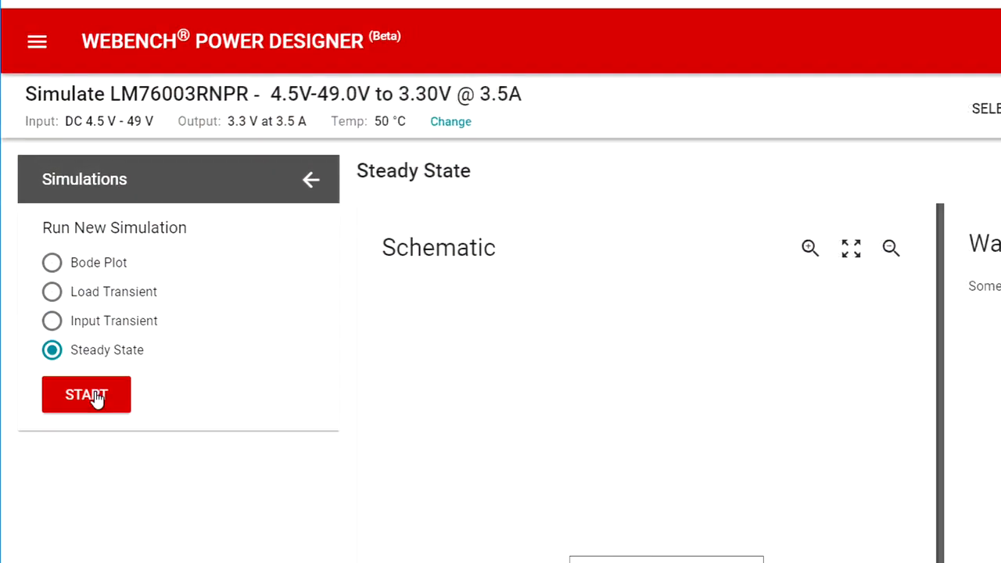
click(86, 376)
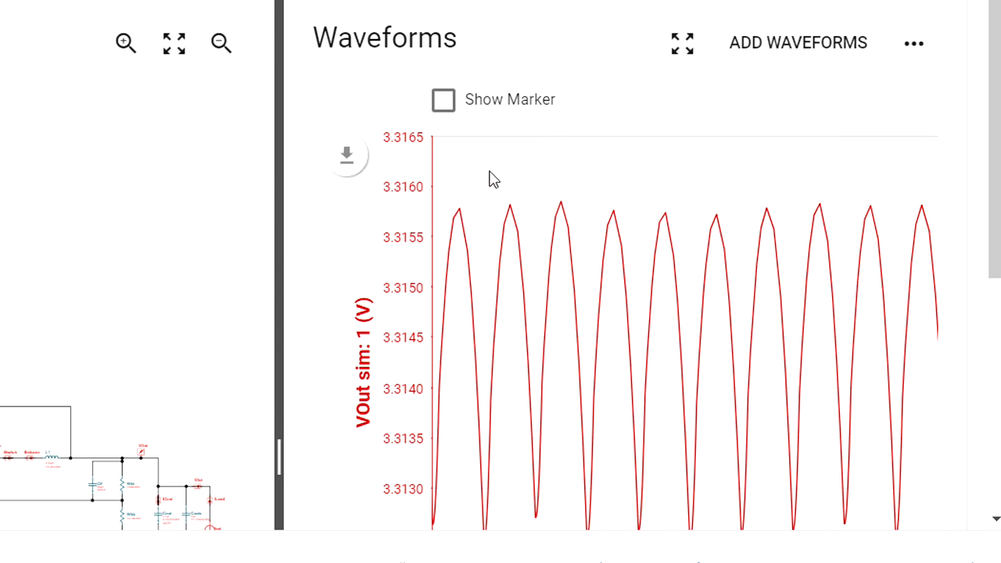
Step: Examine the simulation results by enlarging the VOut waveform, checking the performance summary and reading values with the marker
drag(488, 171, 612, 557)
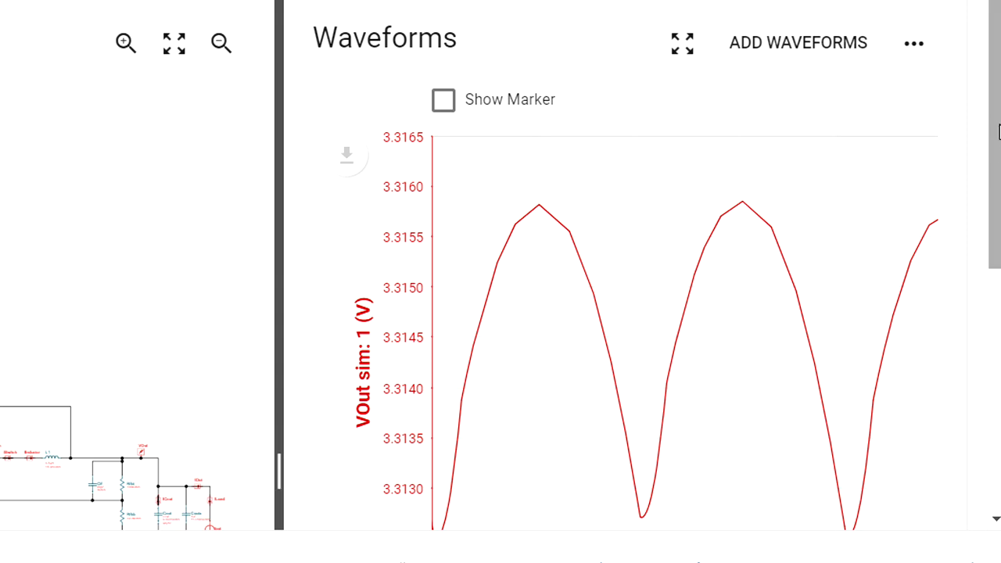
drag(996, 134, 967, 387)
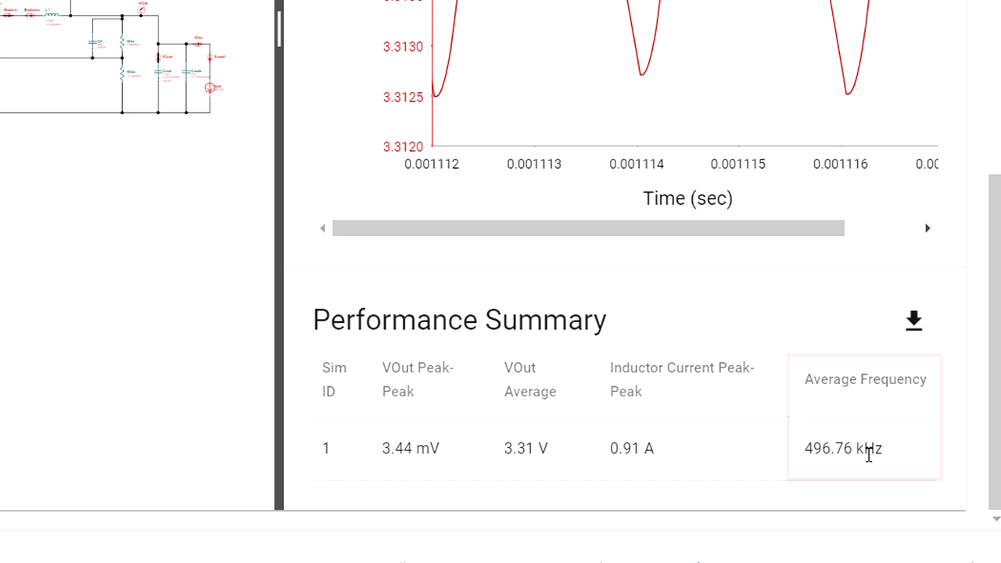
mouse_move(992, 336)
mouse_down()
mouse_move(1000, 203)
mouse_move(1000, 218)
mouse_up()
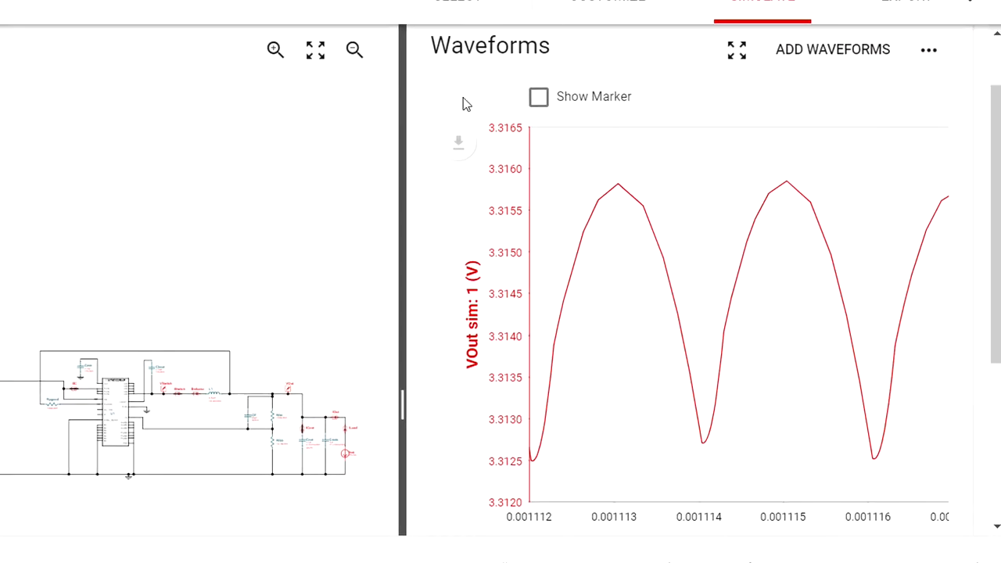
click(539, 100)
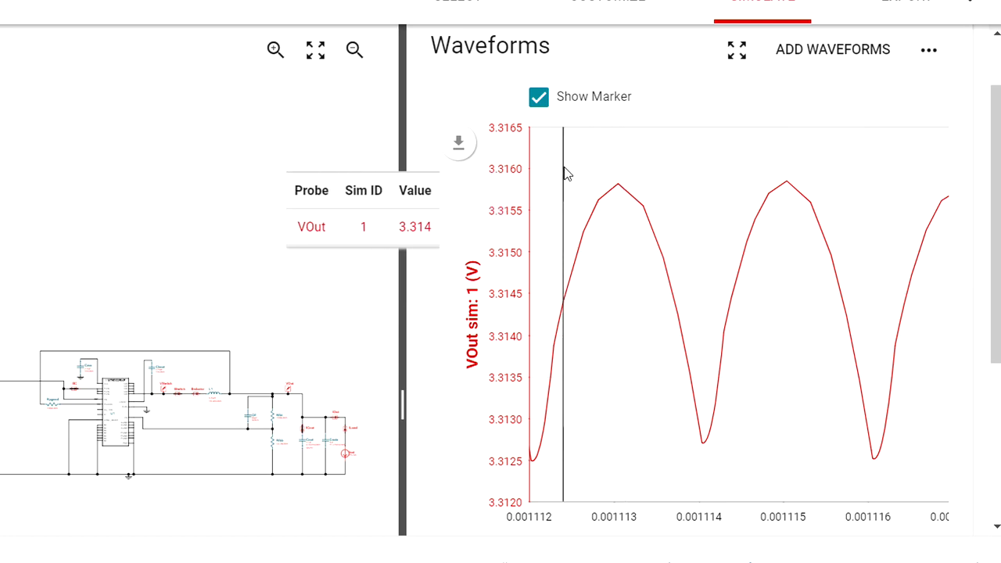
click(543, 104)
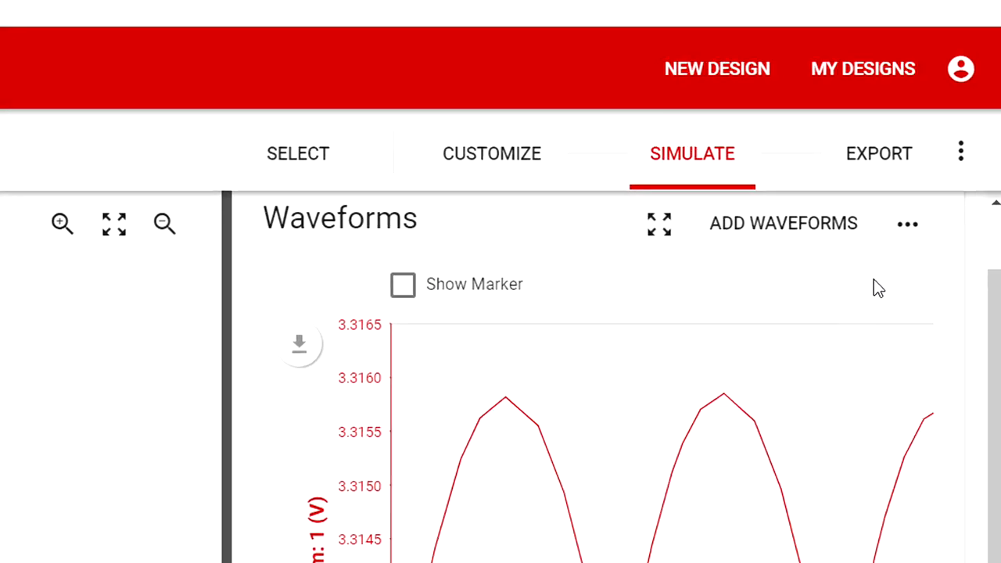
Step: Create a public link for sharing the design, highlight its address and close the sharing dialog
click(869, 166)
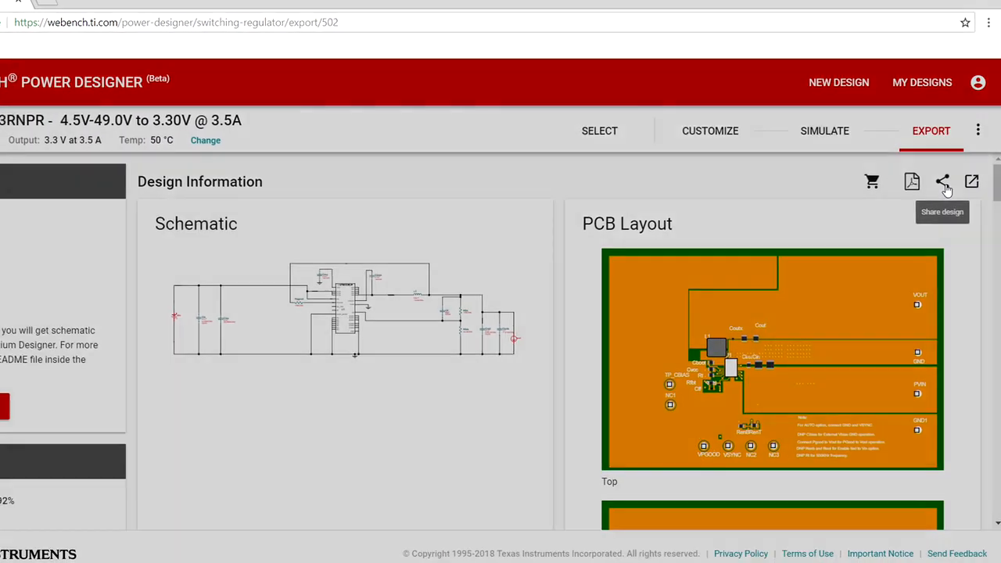
click(943, 184)
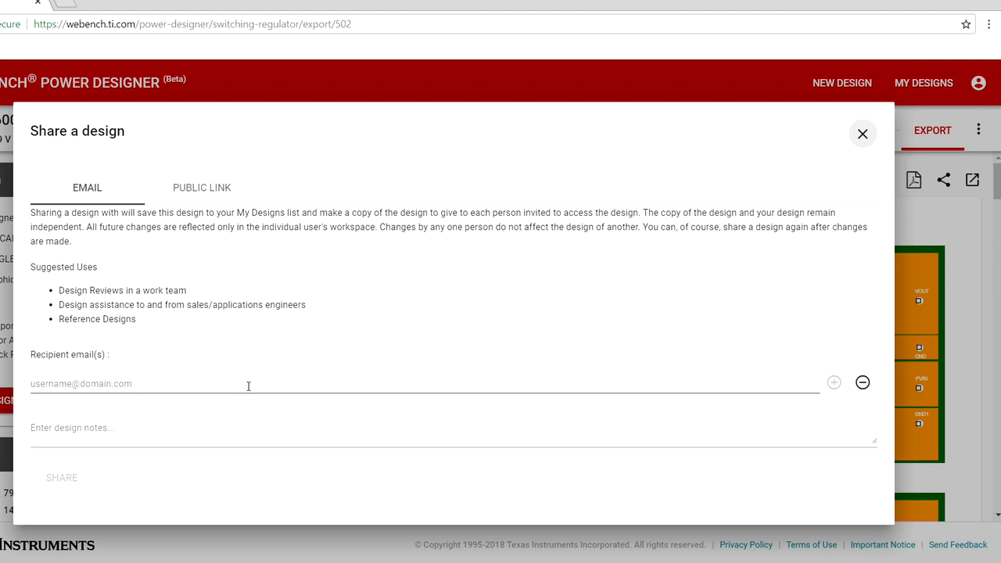
click(195, 191)
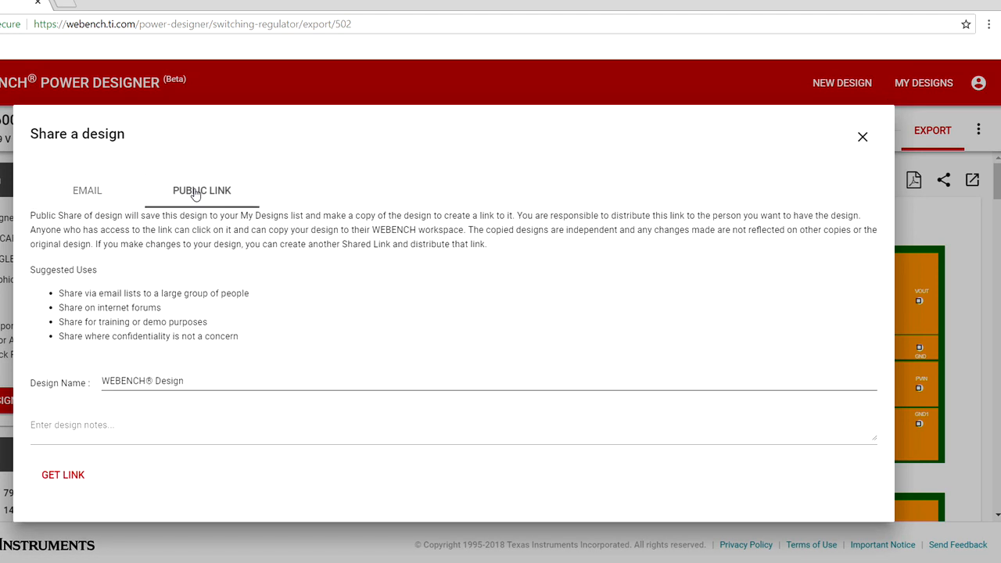
click(70, 483)
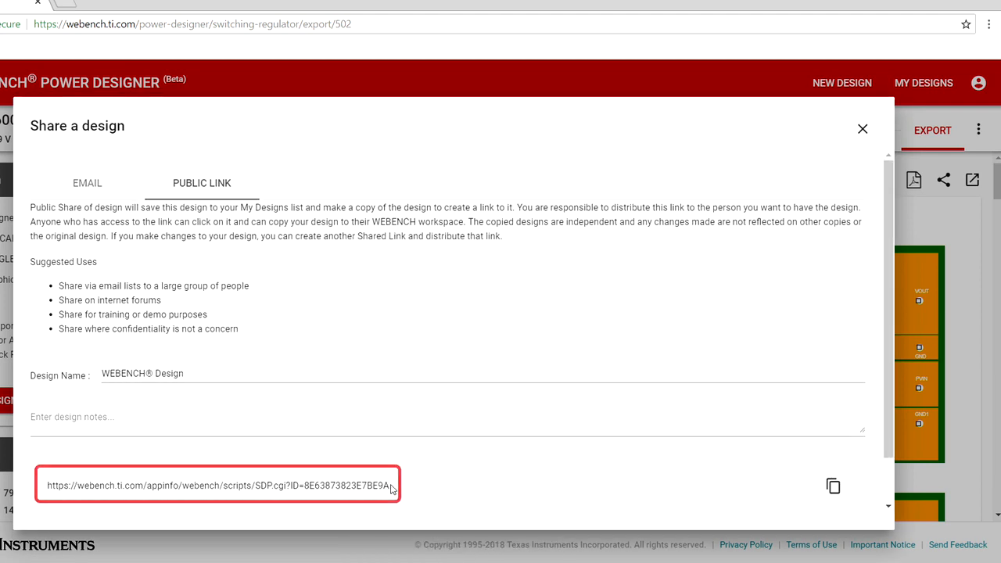
drag(390, 487, 33, 458)
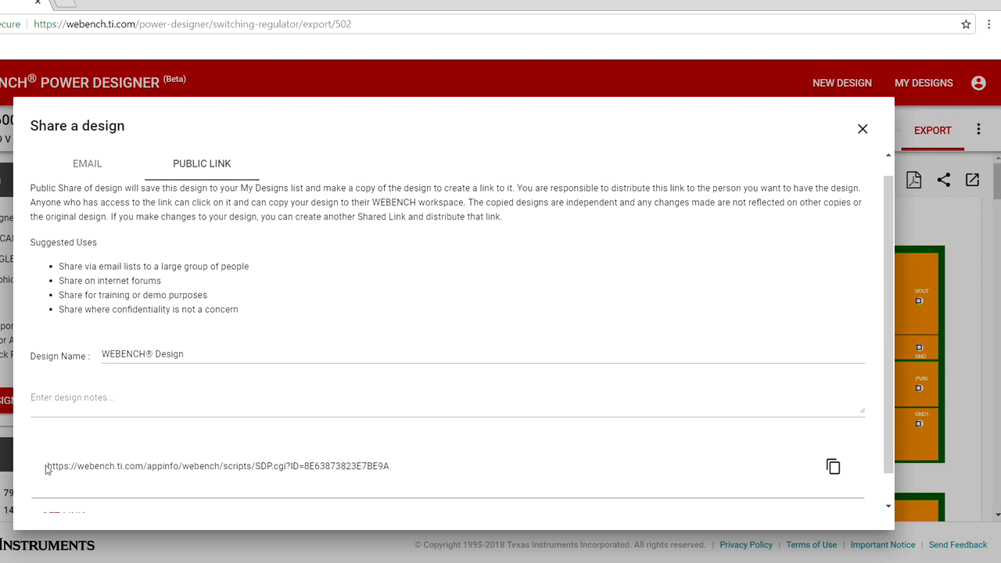
triple_click(47, 466)
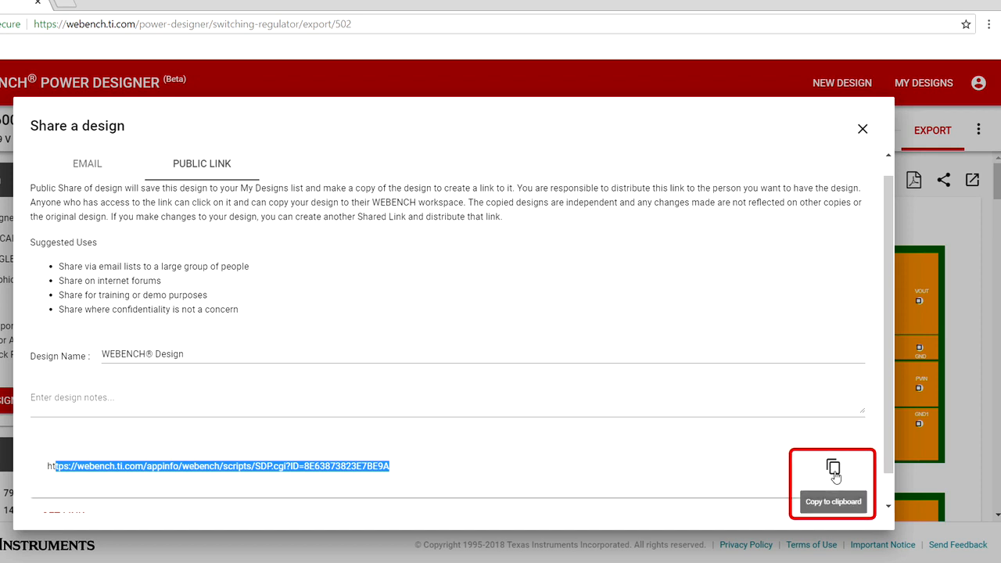
click(862, 130)
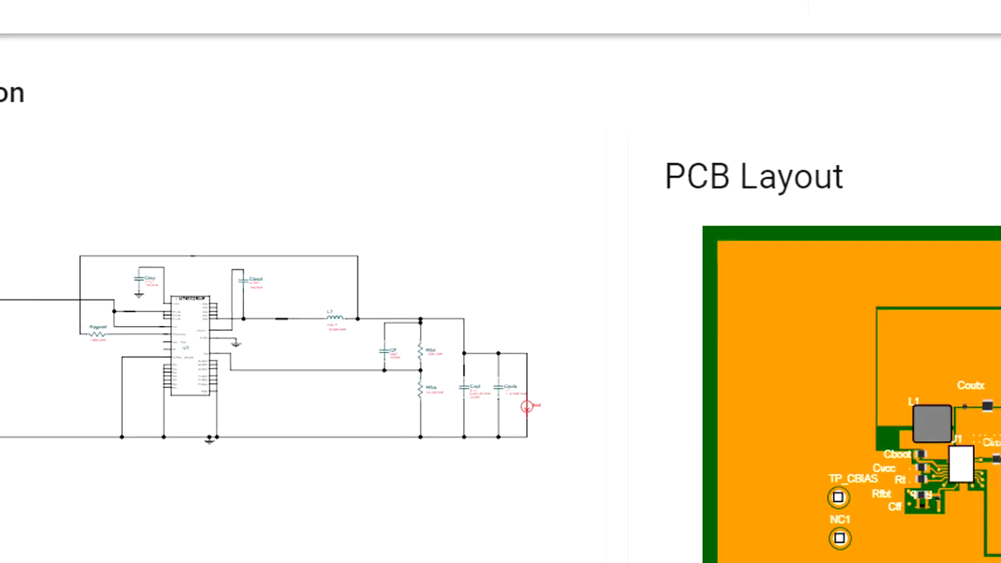
Step: Review the design summary on the export page and print the design report
scroll(558, 469, down, 3)
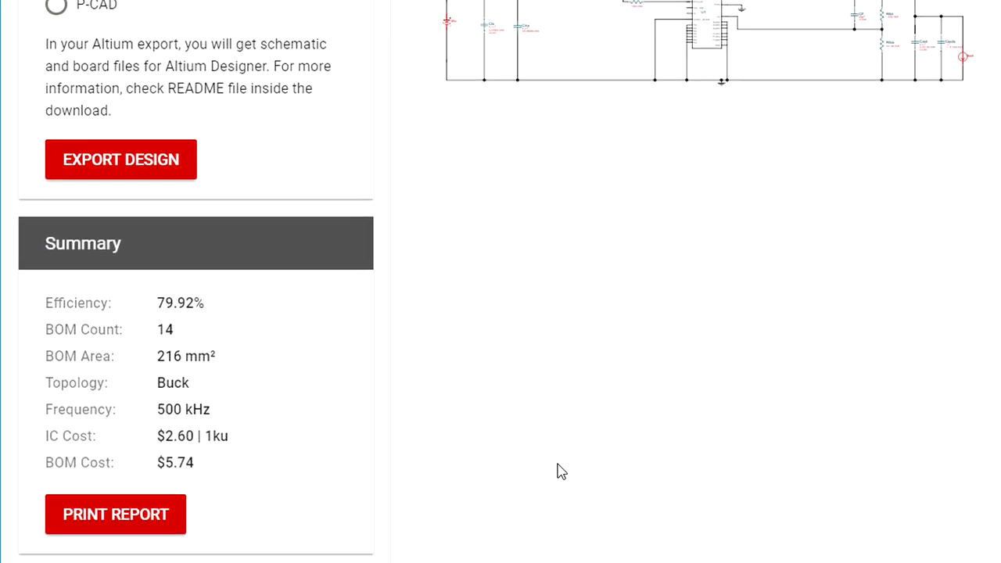
scroll(562, 469, down, 2)
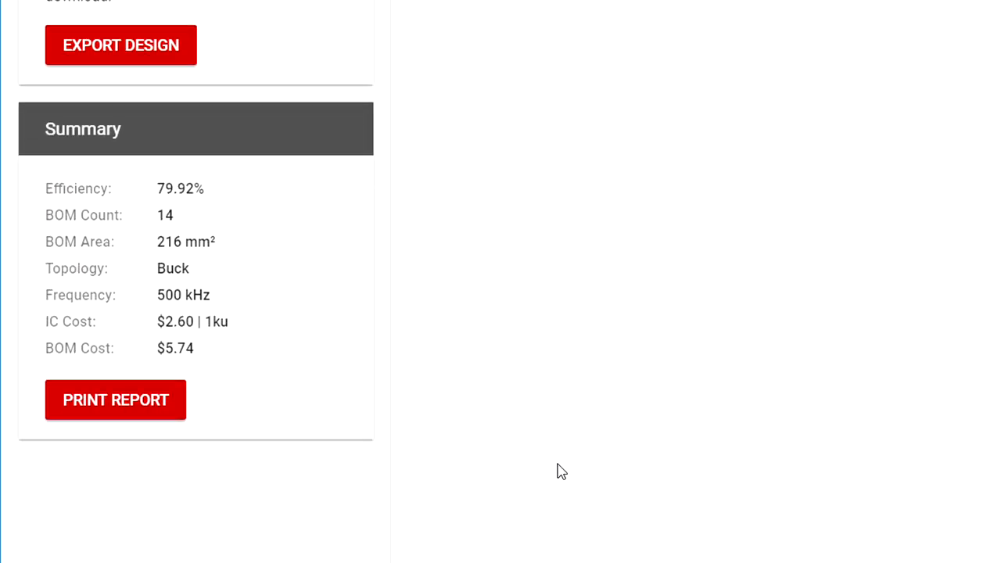
click(148, 408)
Step: Export the design for Altium Designer, switch to Altium Designer and display the exported schematic document
scroll(579, 424, up, 5)
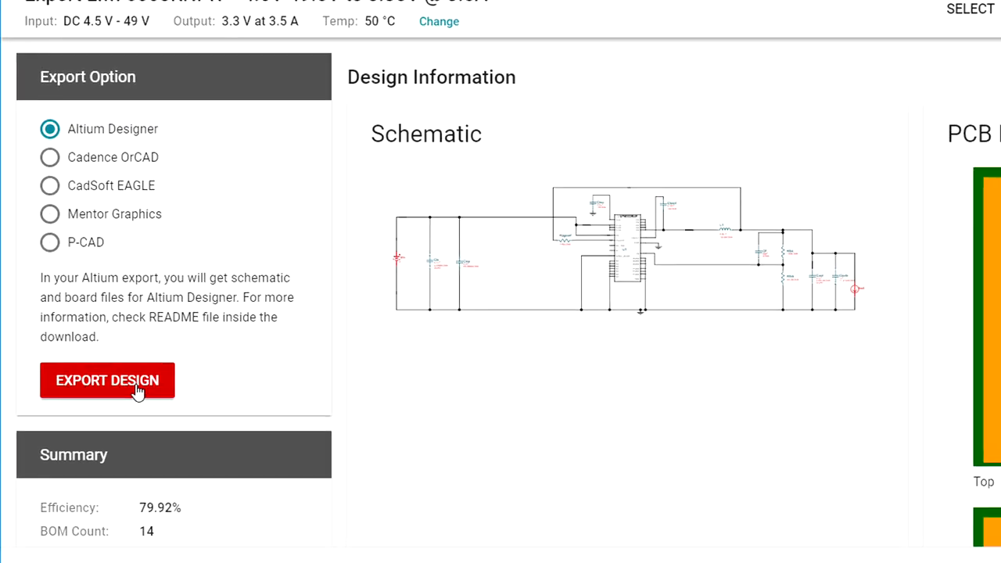
click(148, 387)
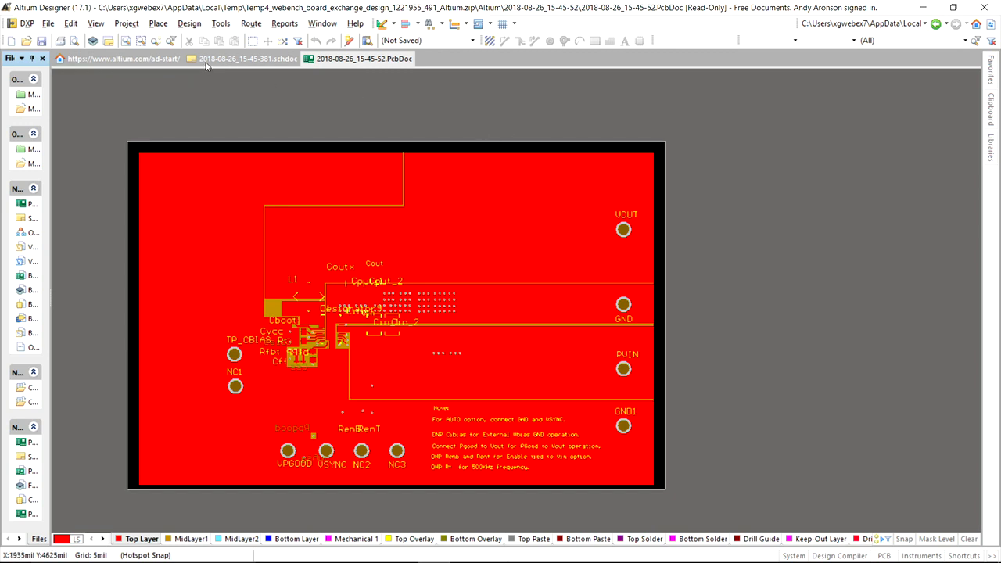
click(235, 59)
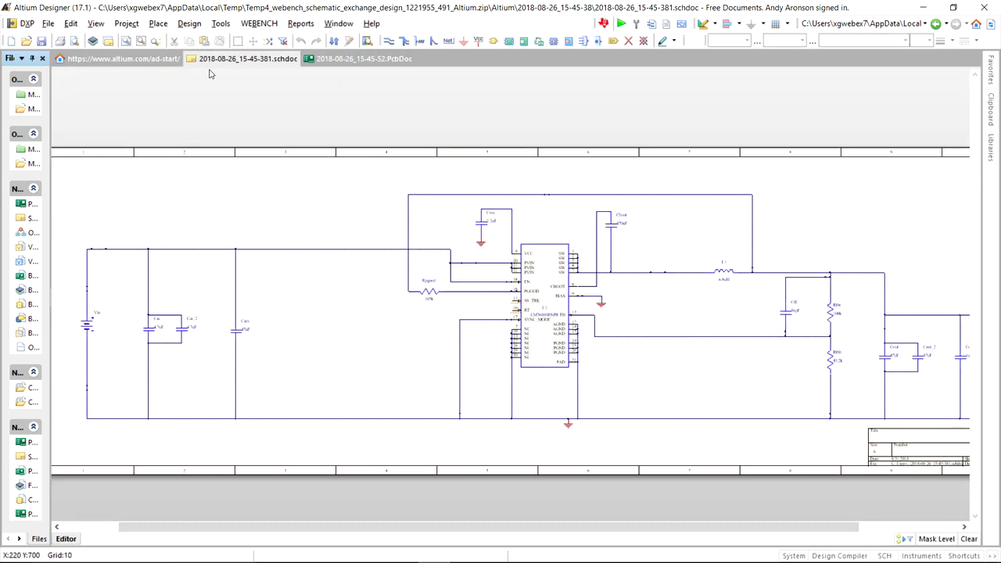